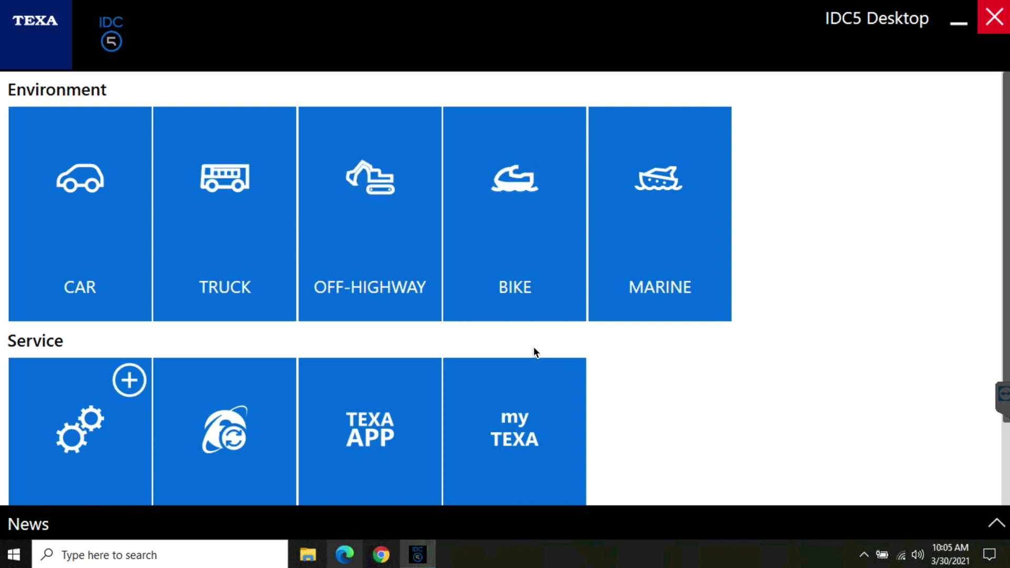
# Open the truck environment and load the recent selection Heavy Duty & Bus, Volvo Trucks, Volvo, Vehicles with OBD II 16 PIN connector.
pyautogui.click(232, 271)
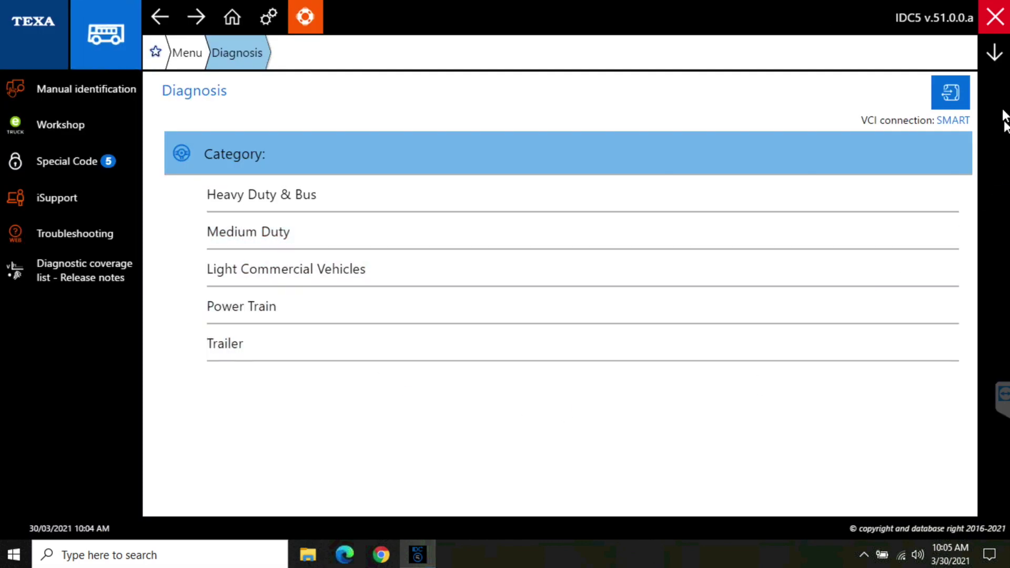
pyautogui.click(994, 52)
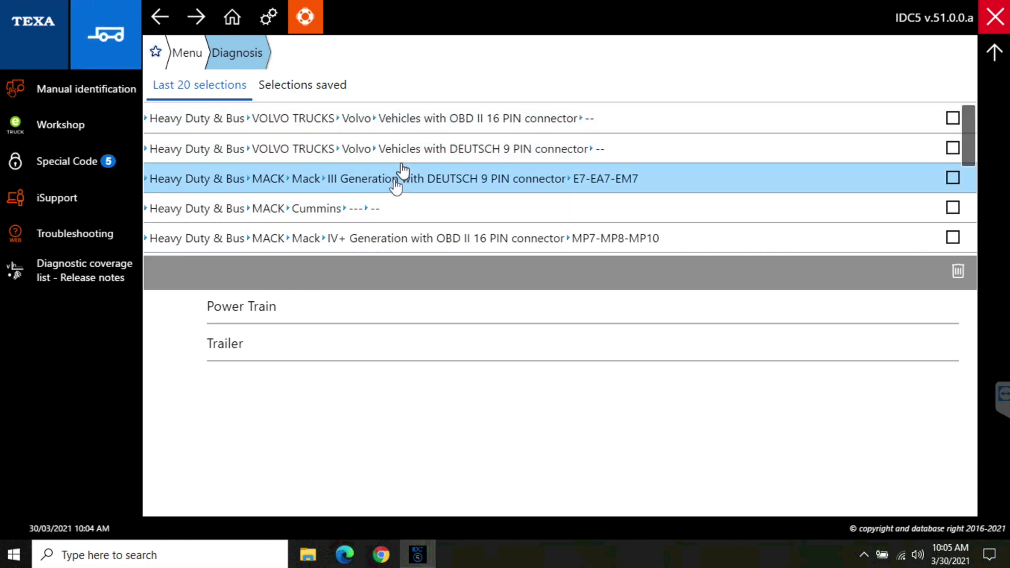
pyautogui.click(417, 124)
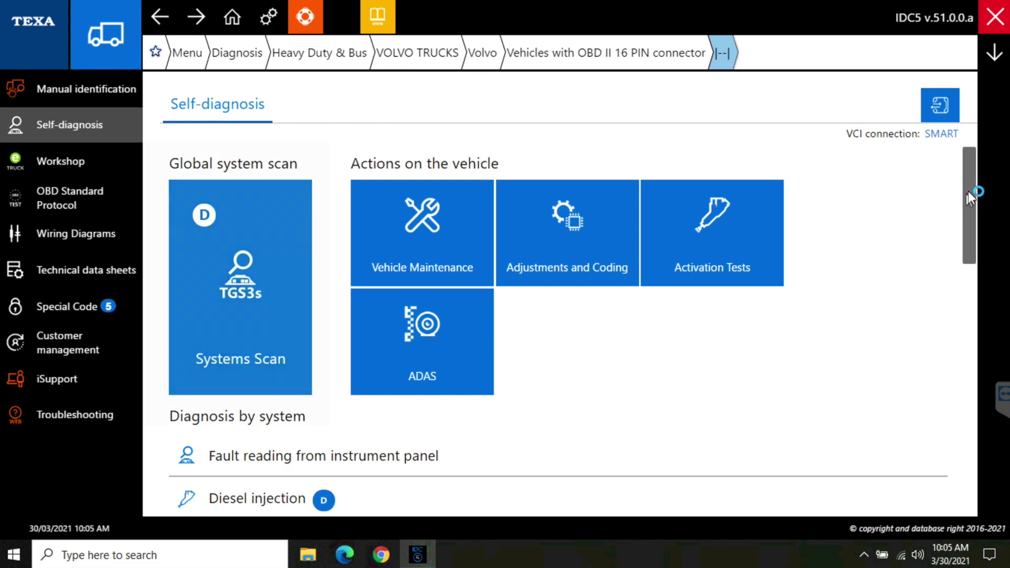
# Start the Volvo EMS Engine management system Diagnosis under Diesel injection in Self-diagnosis mode.
pyautogui.moveTo(968, 197); pyautogui.dragTo(965, 254)
pyautogui.click(250, 295)
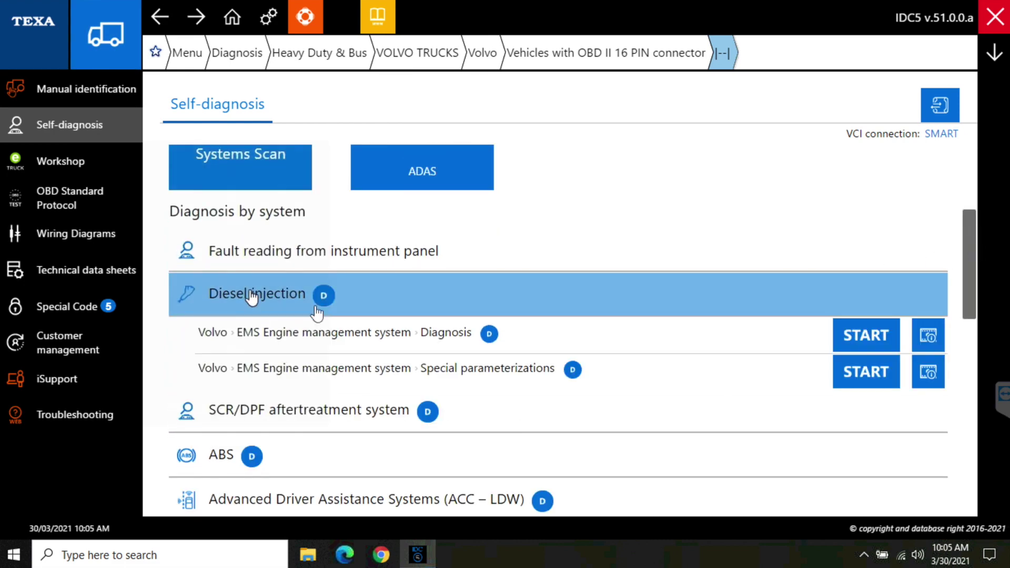
pyautogui.click(865, 335)
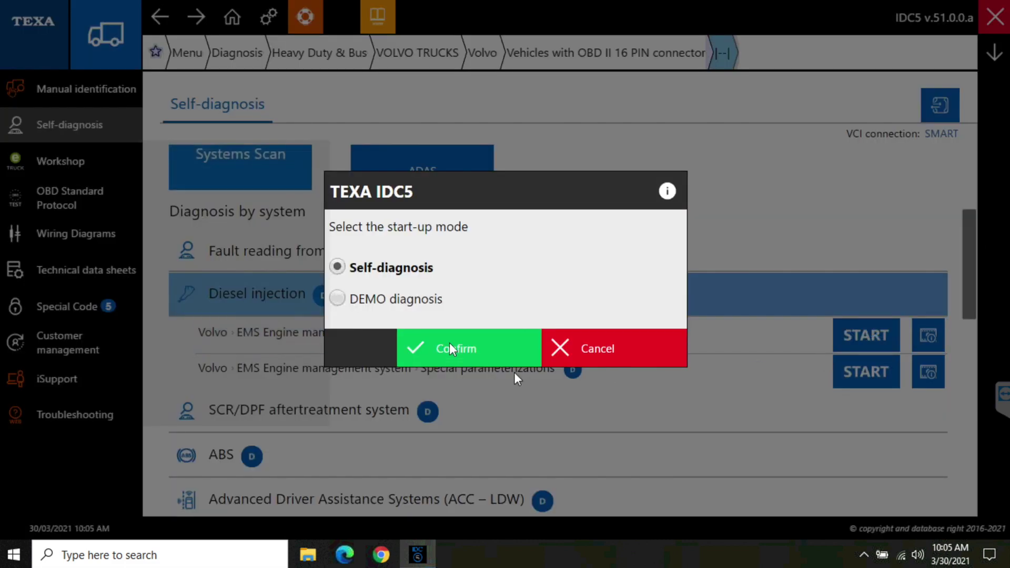
pyautogui.click(455, 347)
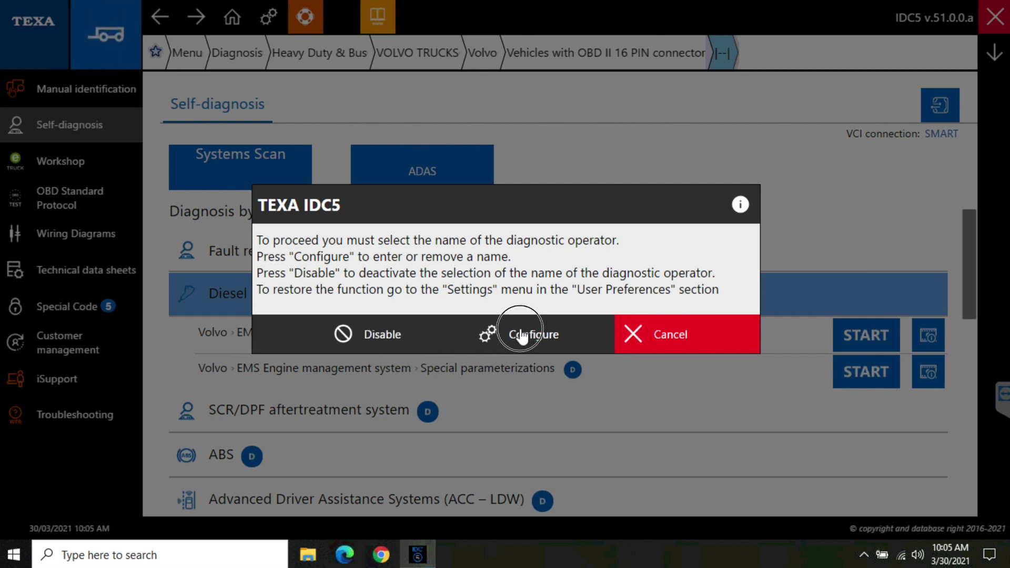
# Configure the diagnostic operators by adding the operator name J-Ball Technician.
pyautogui.click(521, 335)
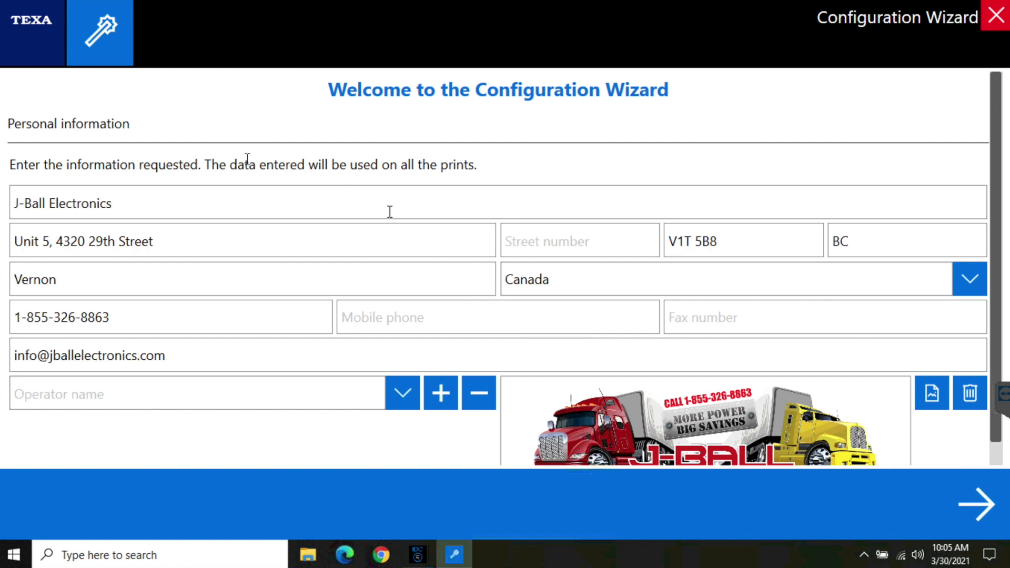
pyautogui.click(404, 393)
pyautogui.click(426, 438)
pyautogui.click(441, 397)
pyautogui.click(449, 285)
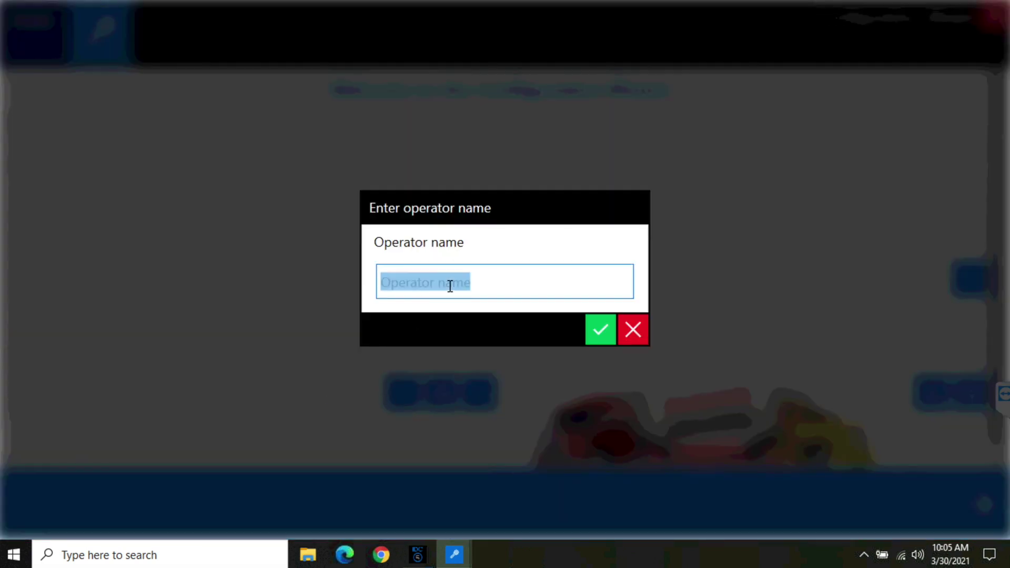
pyautogui.write('J-Ball Technician')
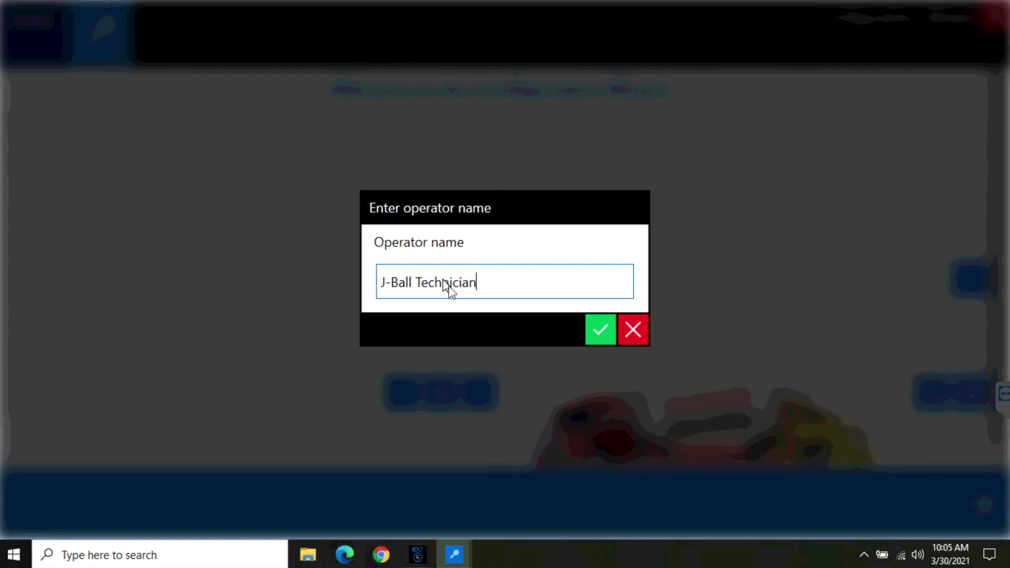
pyautogui.click(602, 328)
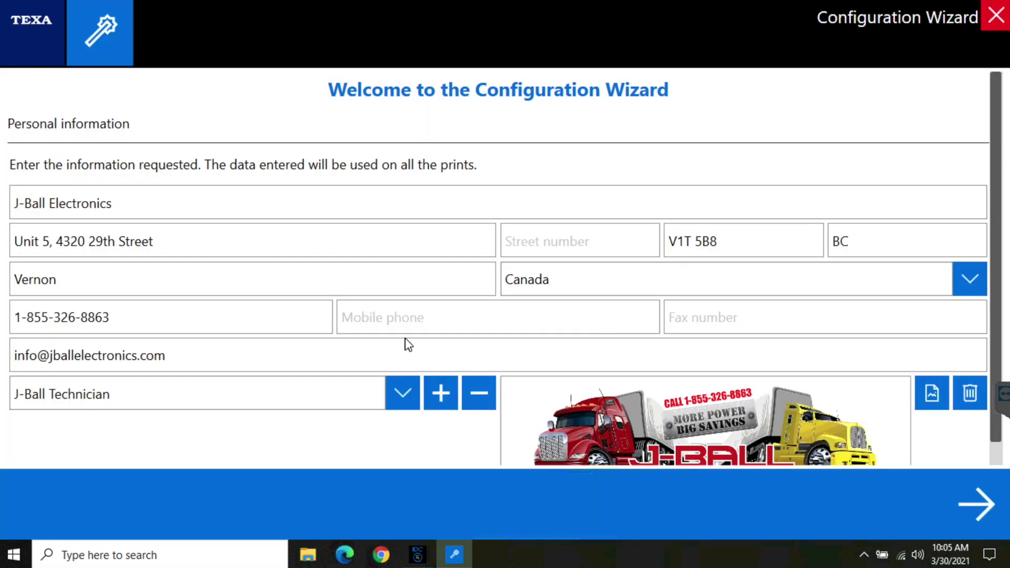
# Add a second operator named J-Ball Technician 2, and set J-Ball Technician as the selected operator.
pyautogui.click(439, 405)
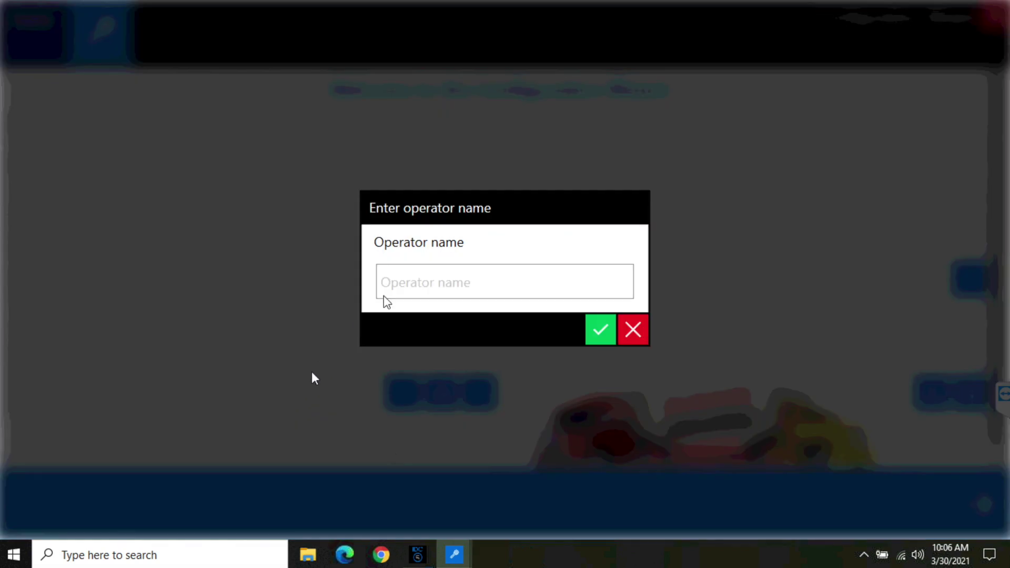
pyautogui.click(413, 283)
pyautogui.write('J-Ba')
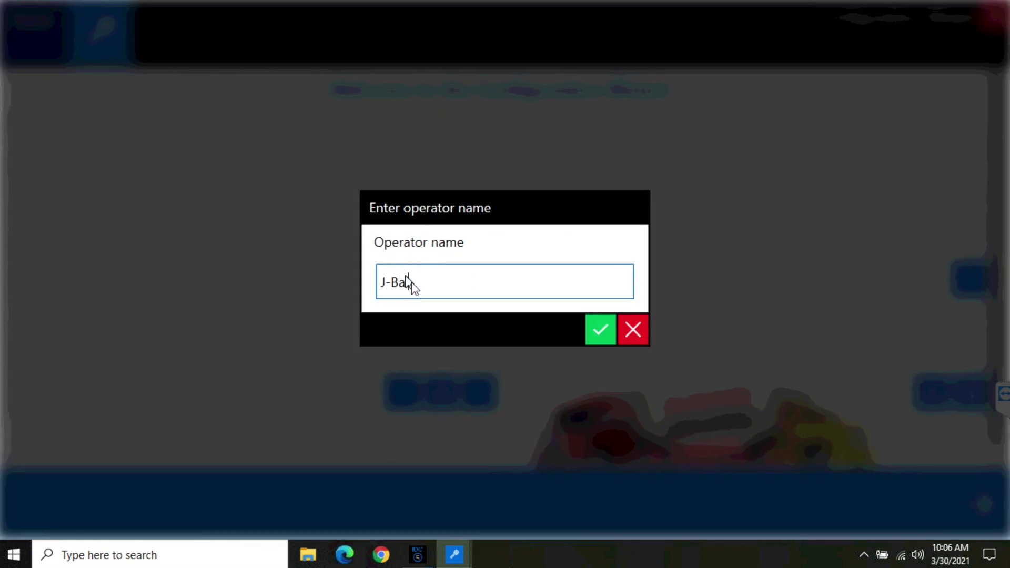
pyautogui.write('ll Technician 2')
pyautogui.click(607, 331)
pyautogui.click(398, 392)
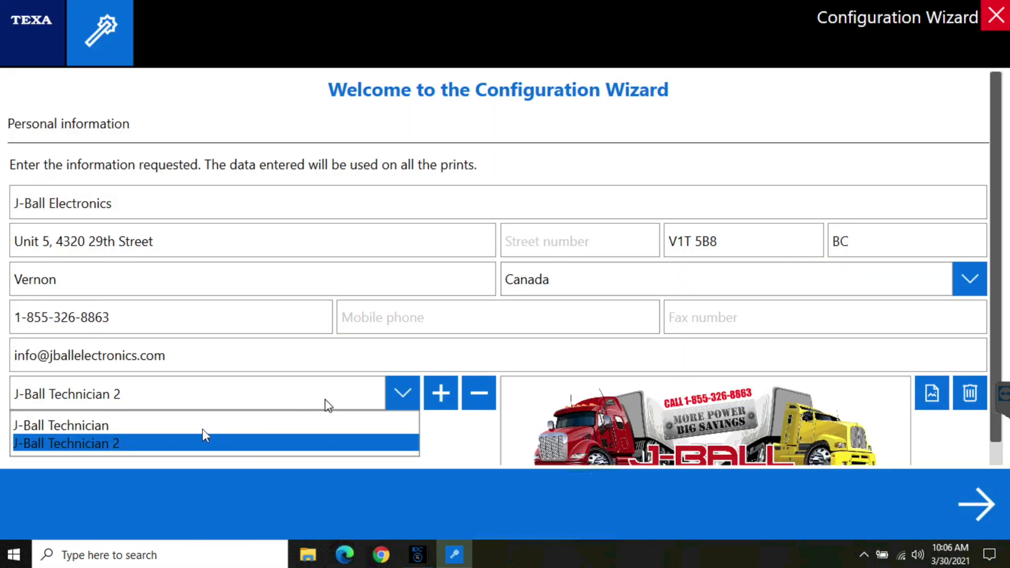
pyautogui.click(198, 424)
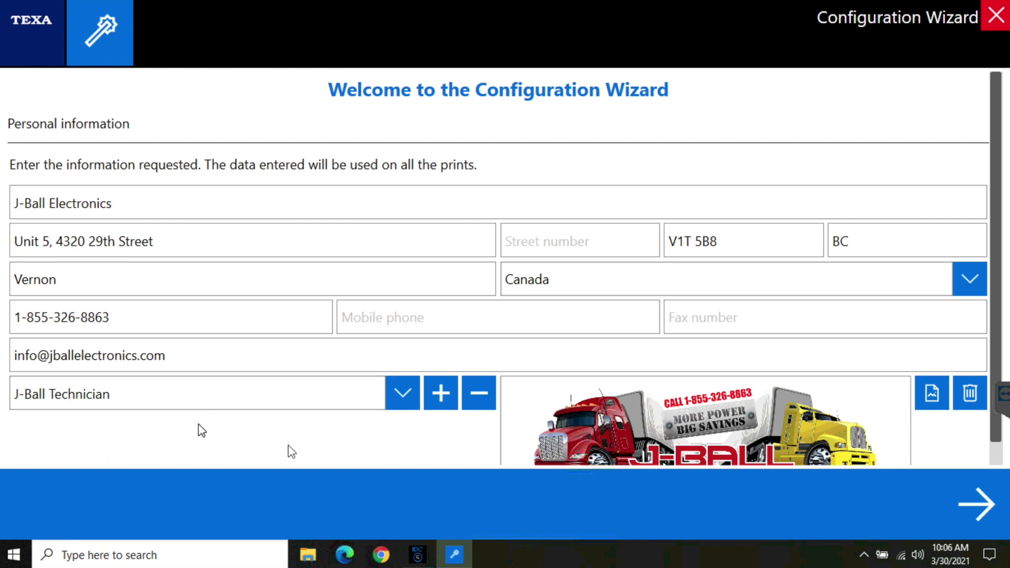
# Configure the detected Navigator TXT Series device and end the configuration.
pyautogui.click(975, 504)
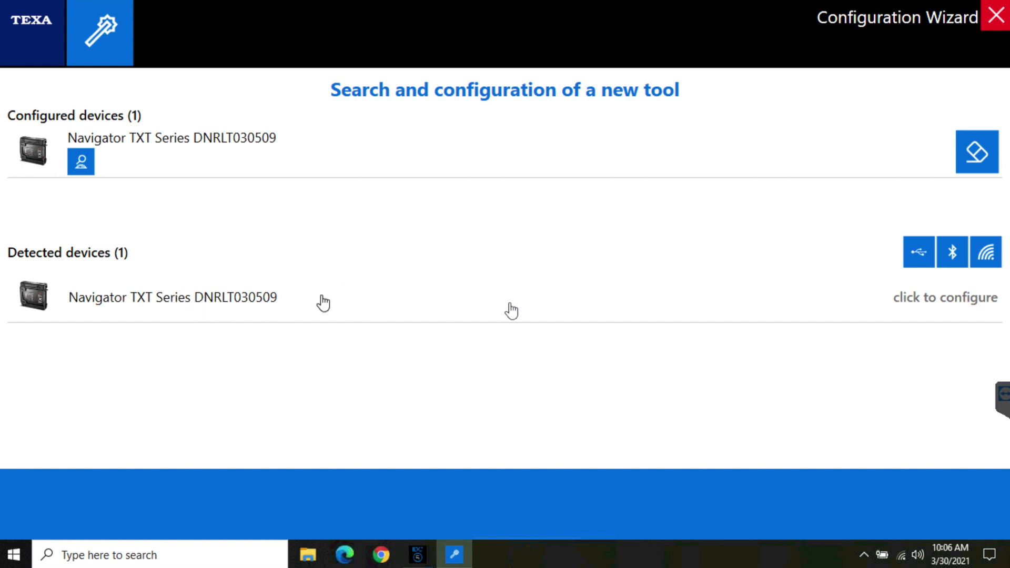
pyautogui.click(175, 304)
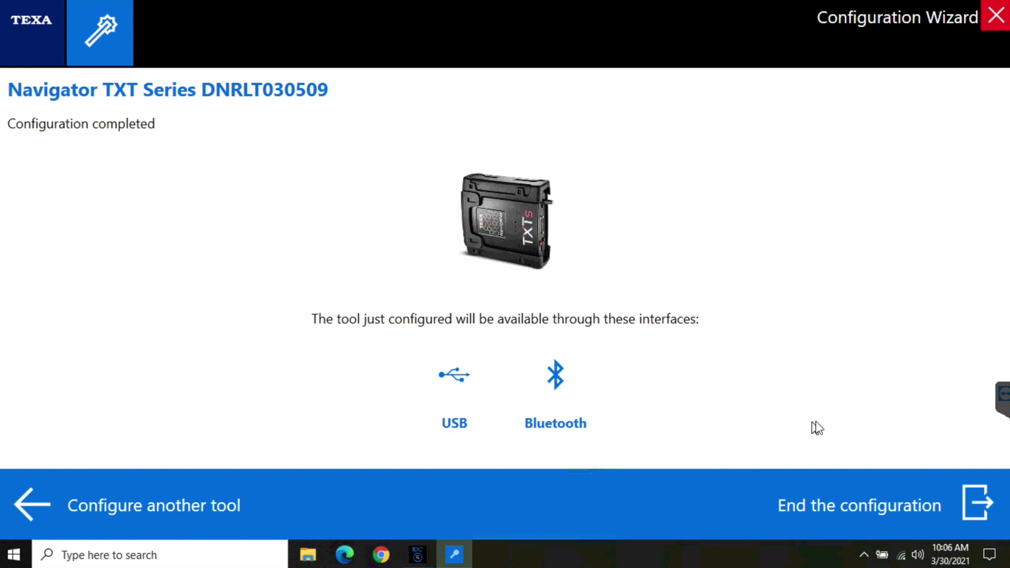
pyautogui.click(973, 502)
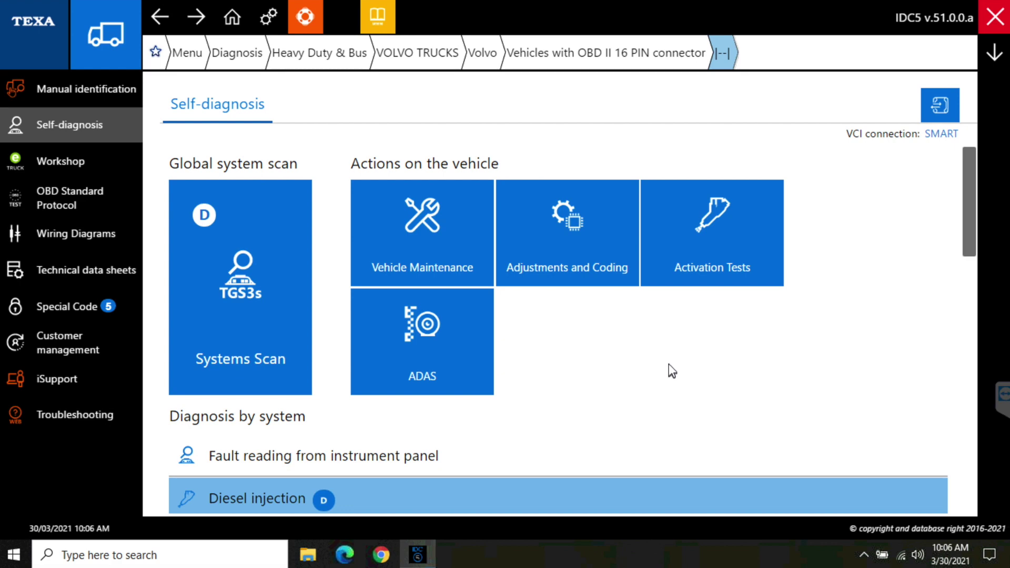
# Run the global Systems Scan with the Standard diagnosis protocol and J-Ball Technician as operator, acknowledging the ignition and error-clearing notices.
pyautogui.click(240, 269)
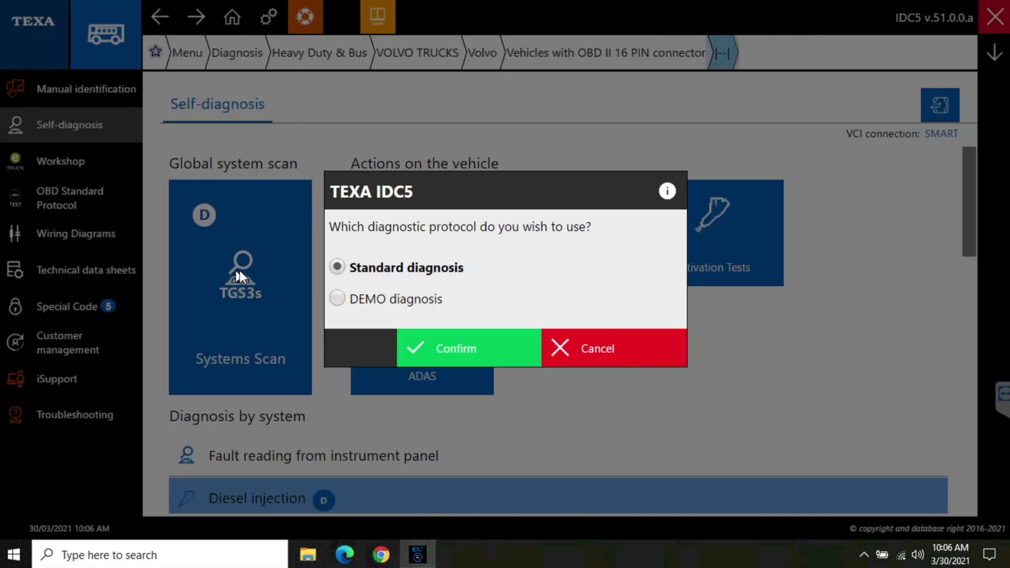
pyautogui.click(432, 349)
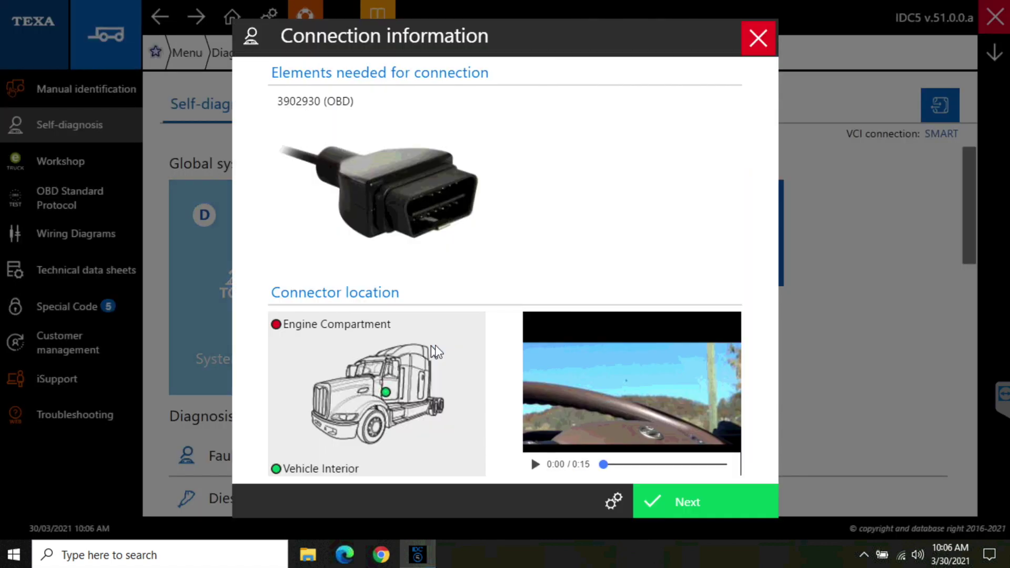
pyautogui.click(678, 488)
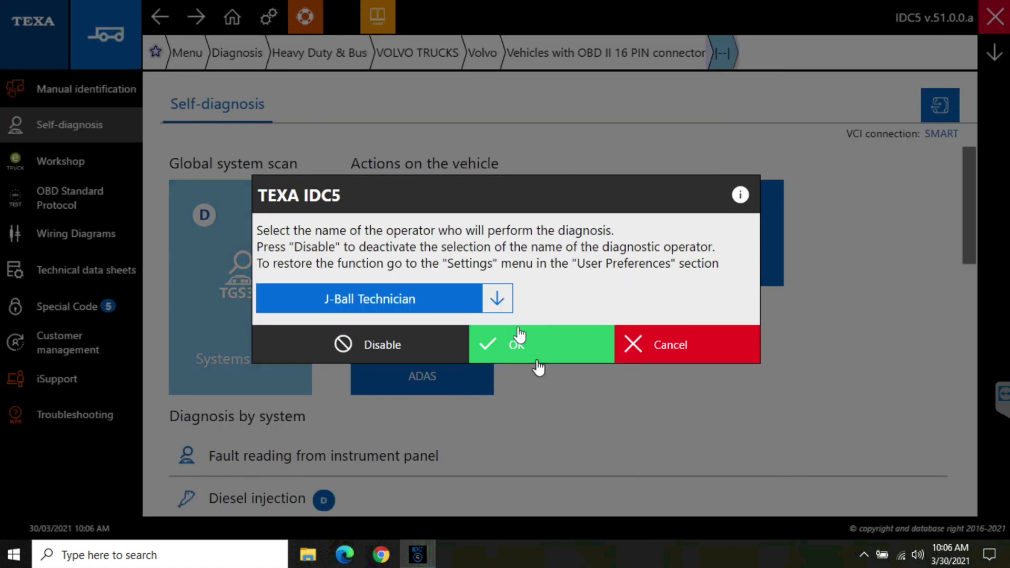
pyautogui.click(504, 303)
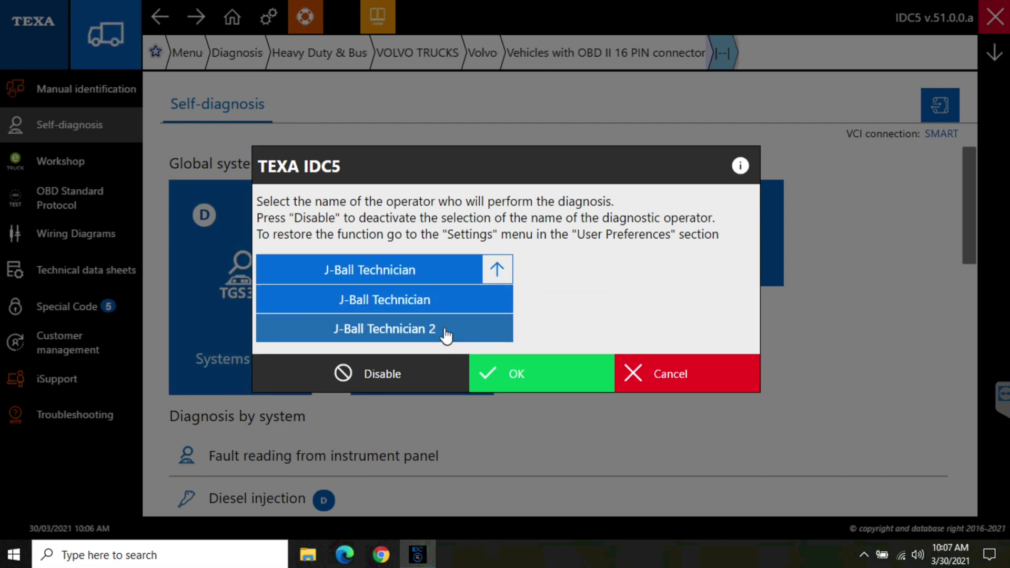
pyautogui.click(453, 299)
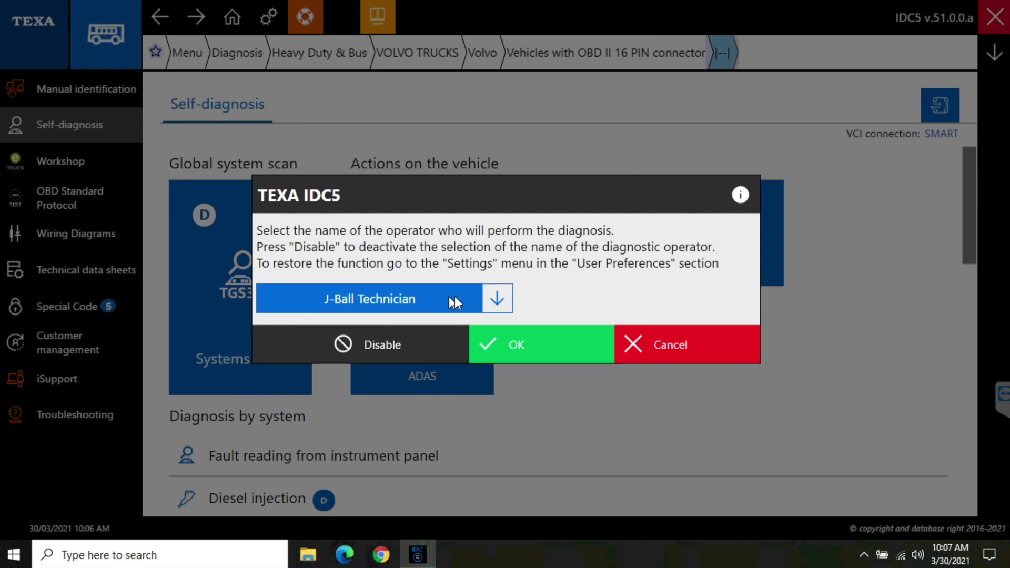
pyautogui.click(515, 346)
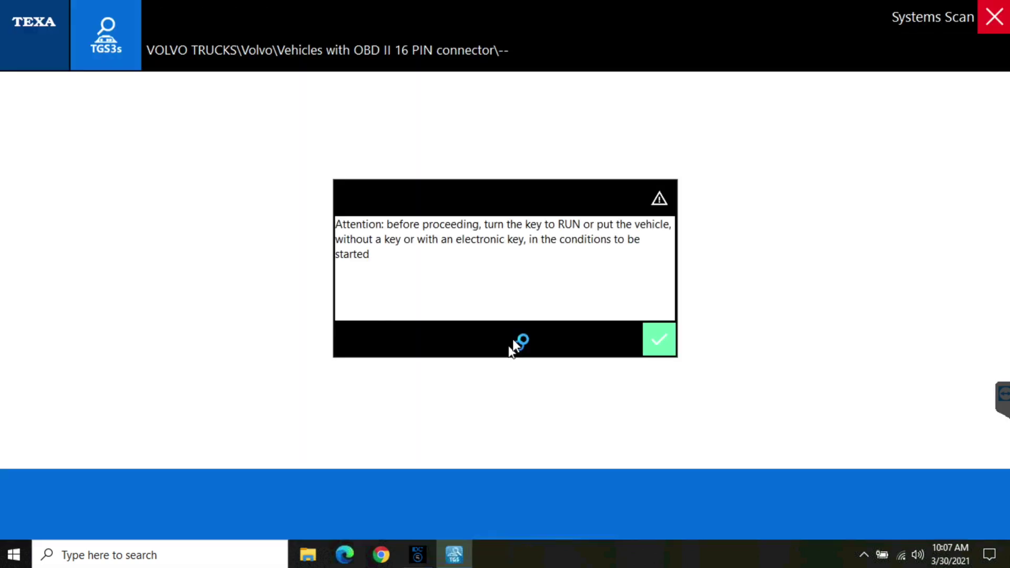
pyautogui.click(654, 340)
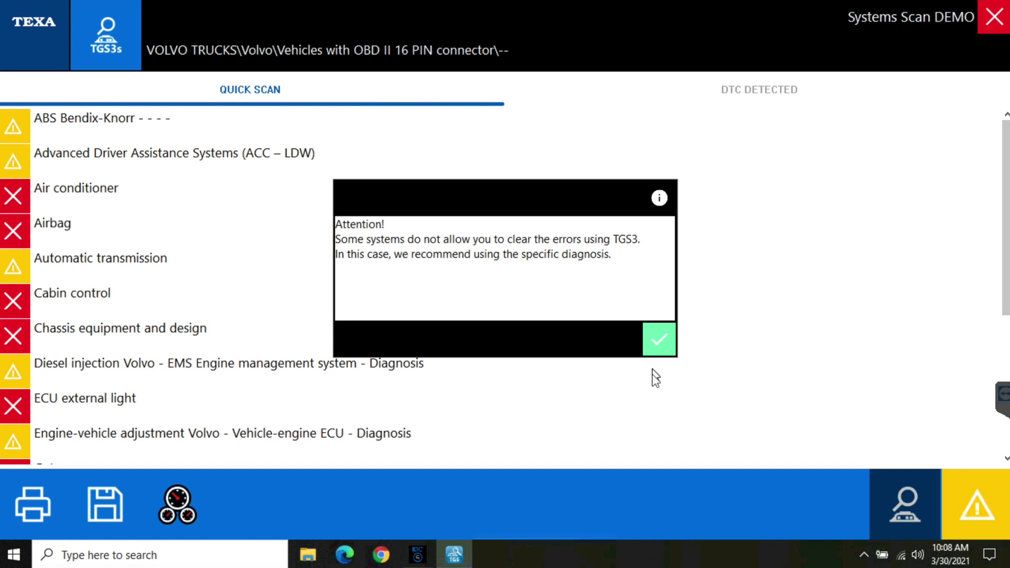
pyautogui.click(659, 339)
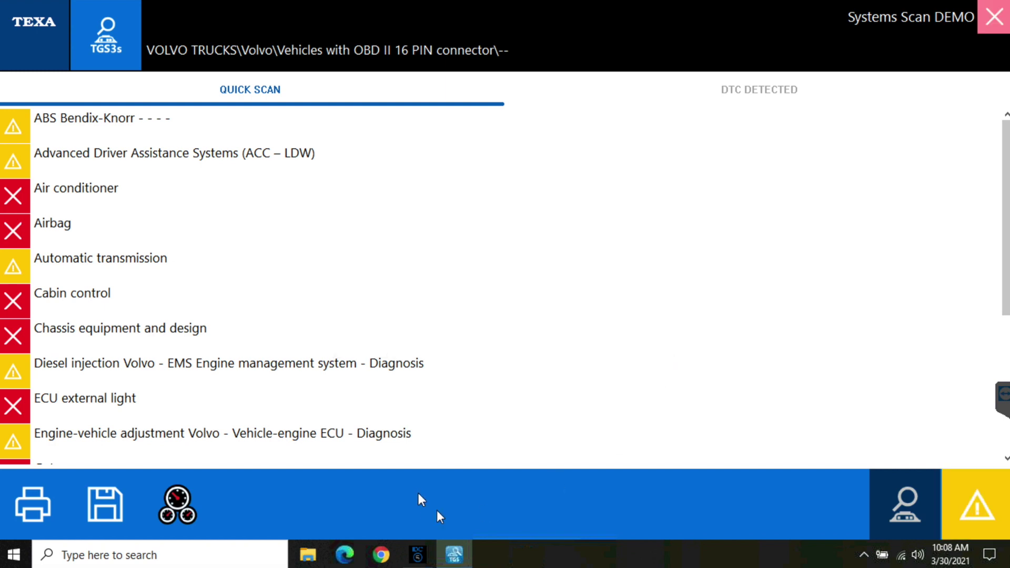
# Open the graphical control unit overview of the scan and examine the EMS, VECU and all ABS variants for errors.
pyautogui.click(187, 501)
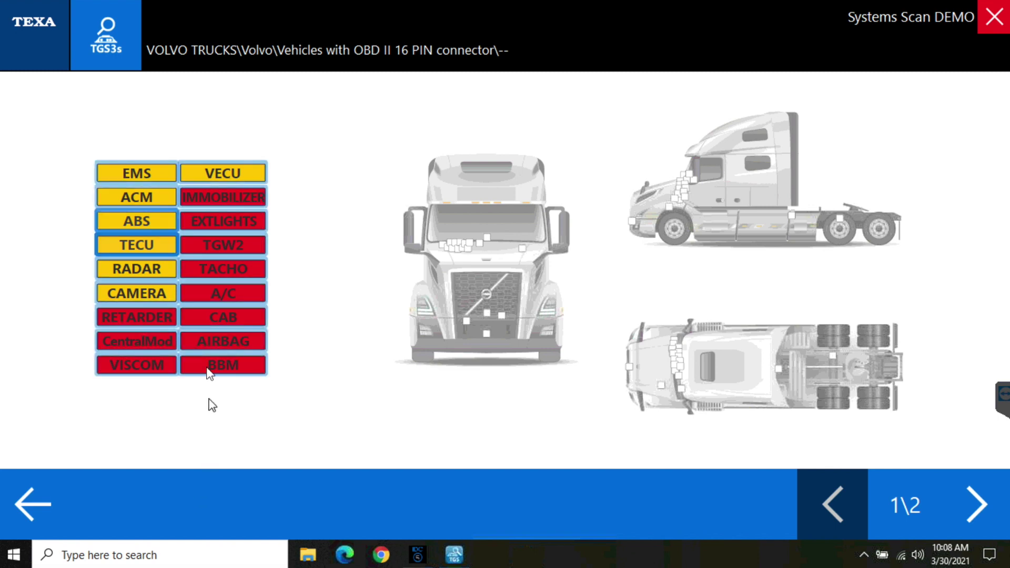
pyautogui.click(146, 180)
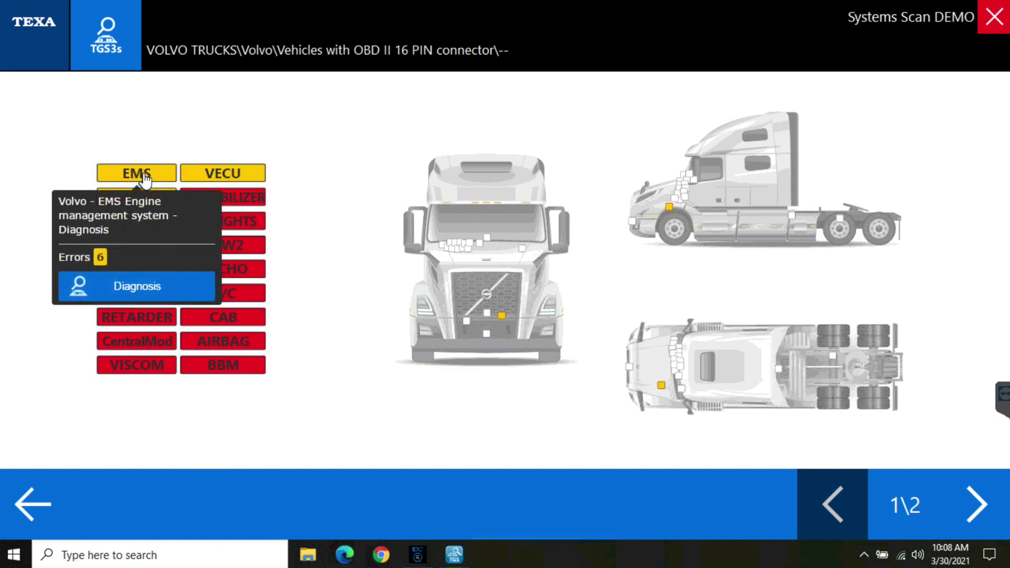
pyautogui.click(221, 177)
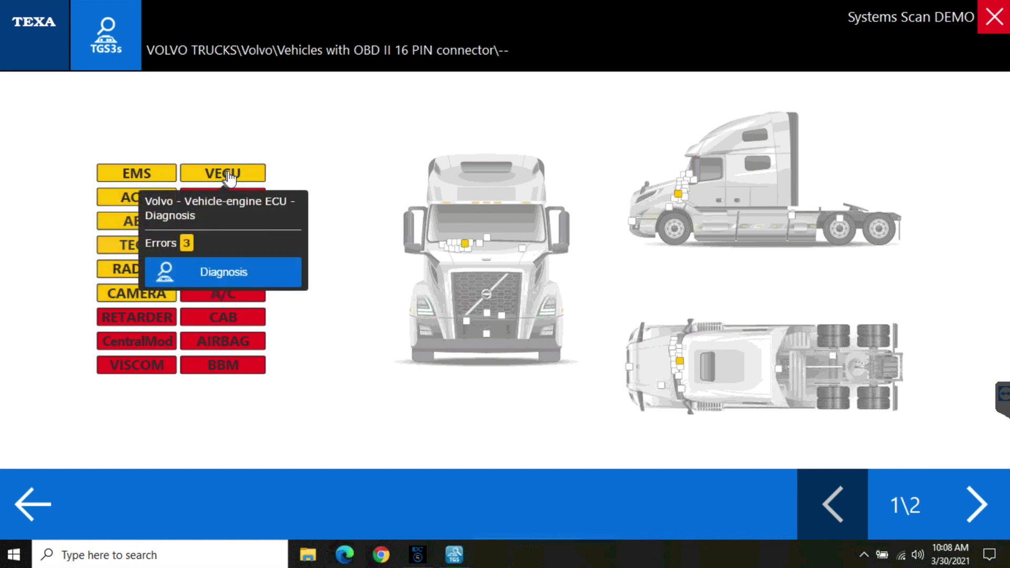
pyautogui.click(61, 233)
pyautogui.click(120, 223)
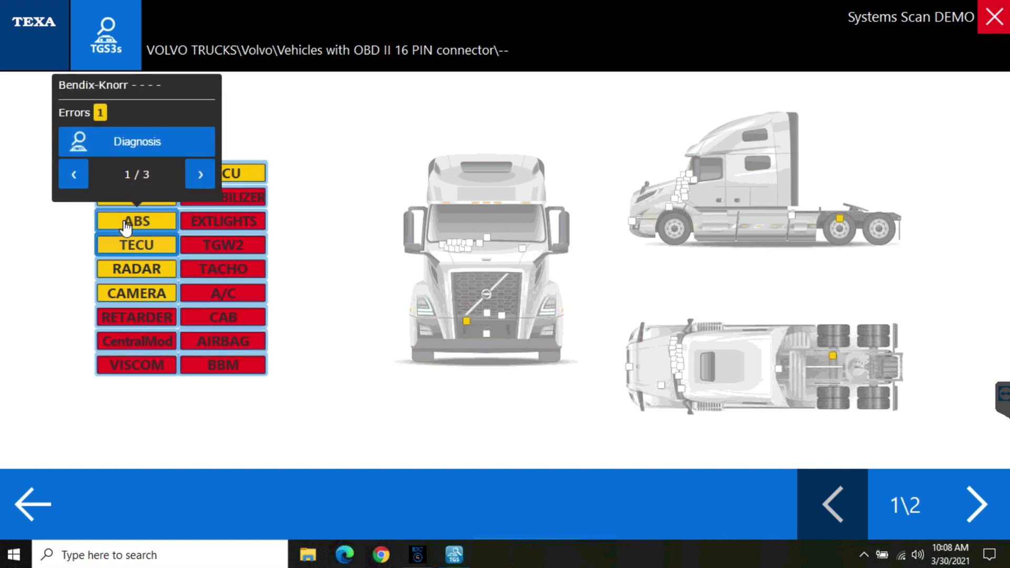
pyautogui.click(198, 178)
pyautogui.click(197, 178)
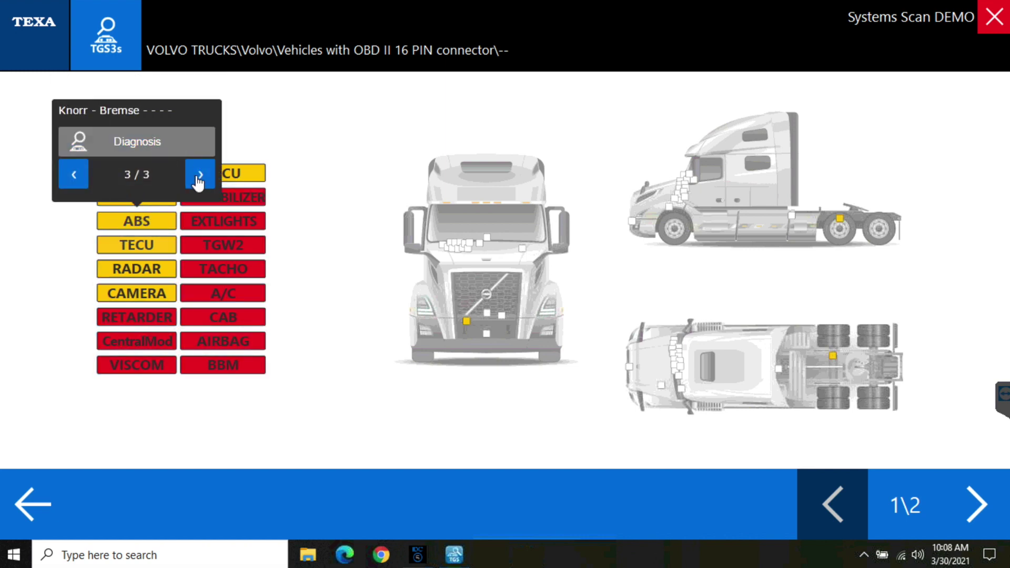
# Examine the error details and vehicle locations of all TECU variants, the RADAR and the CAMERA.
pyautogui.click(143, 246)
pyautogui.click(203, 209)
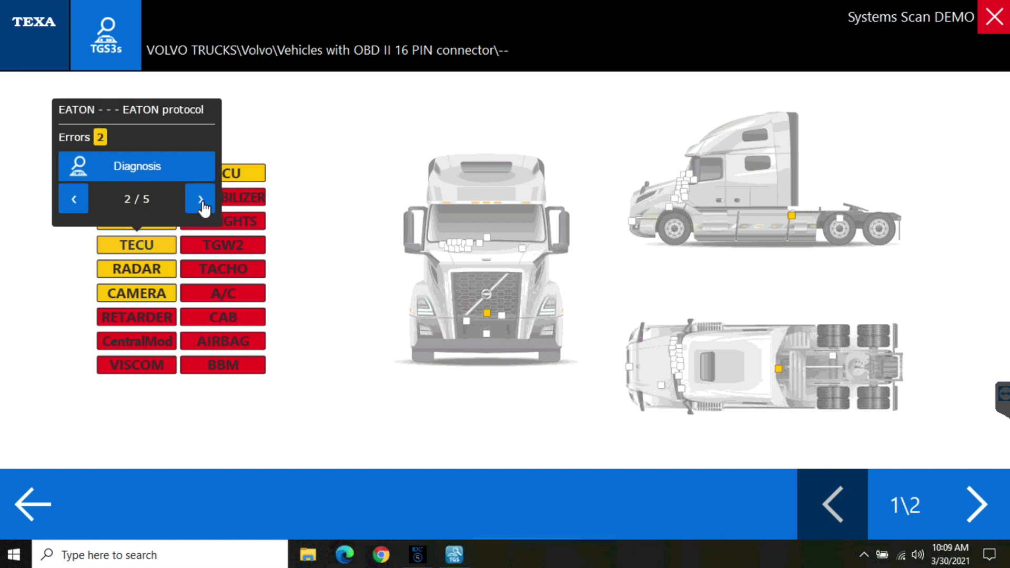
pyautogui.click(203, 209)
pyautogui.click(203, 209)
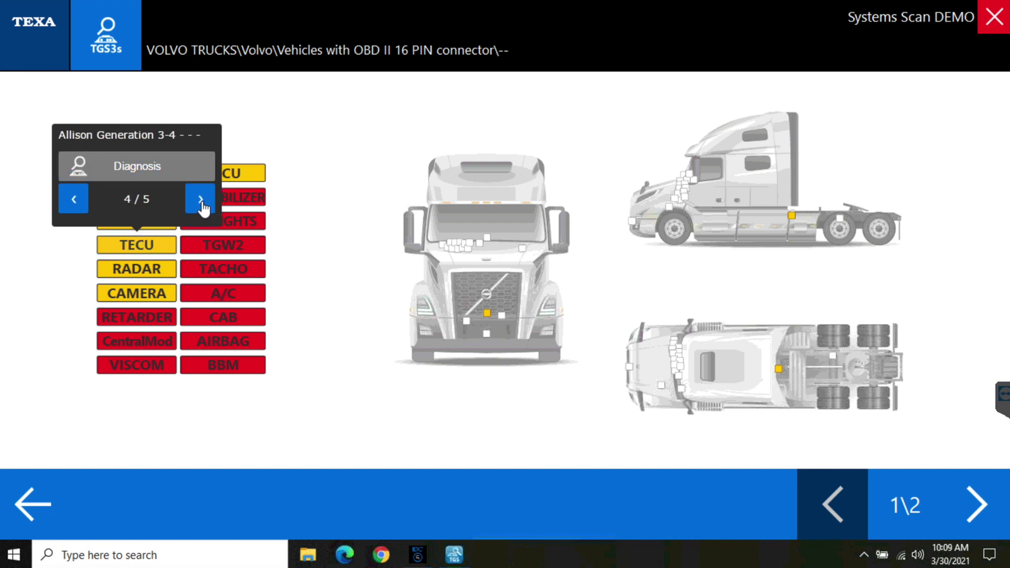
pyautogui.click(203, 209)
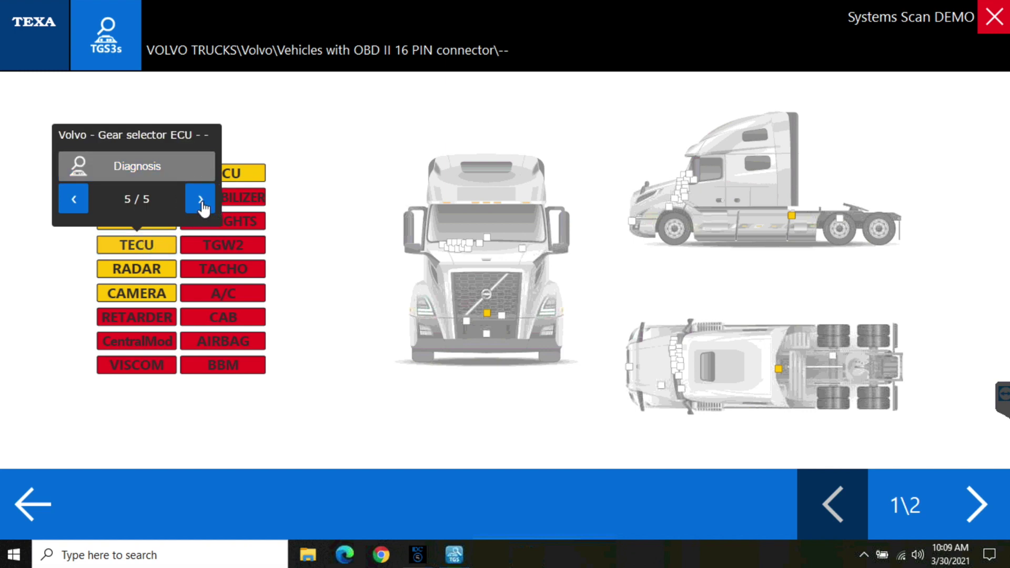
pyautogui.click(137, 269)
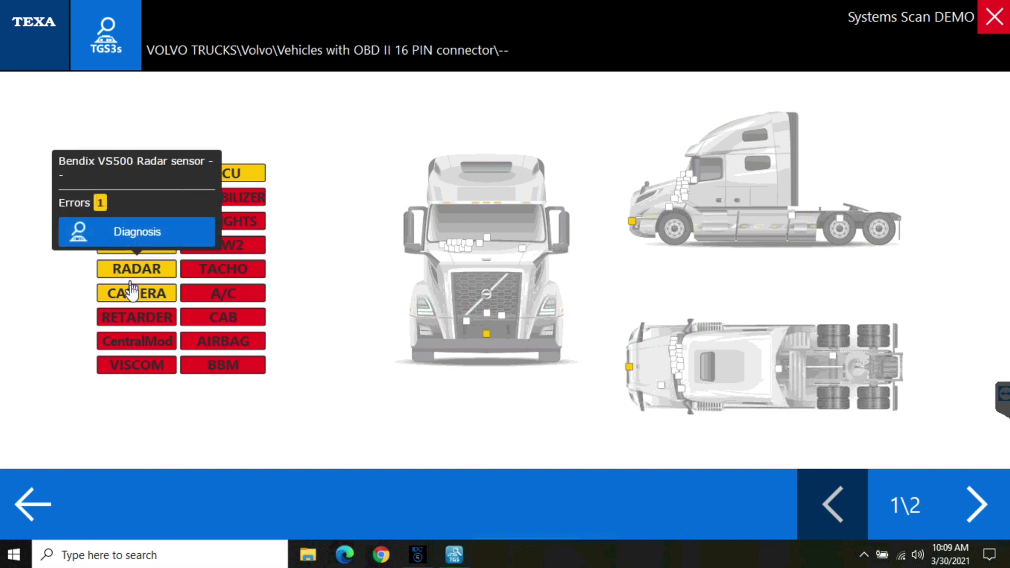
pyautogui.click(132, 293)
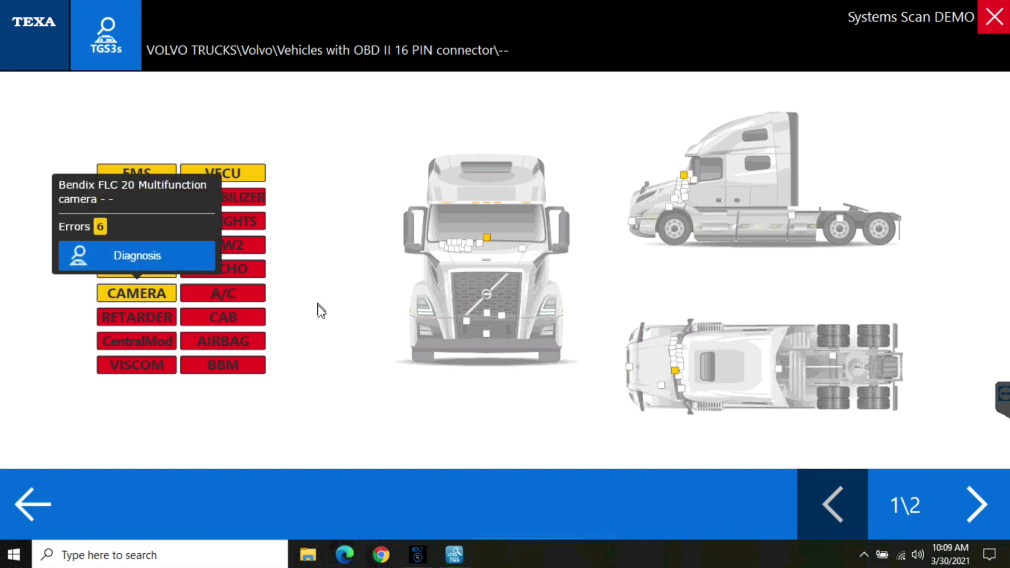
# Show the control unit network diagram and examine the details of the EMS, EXTLIGHTS, RADAR and ACM units.
pyautogui.click(946, 515)
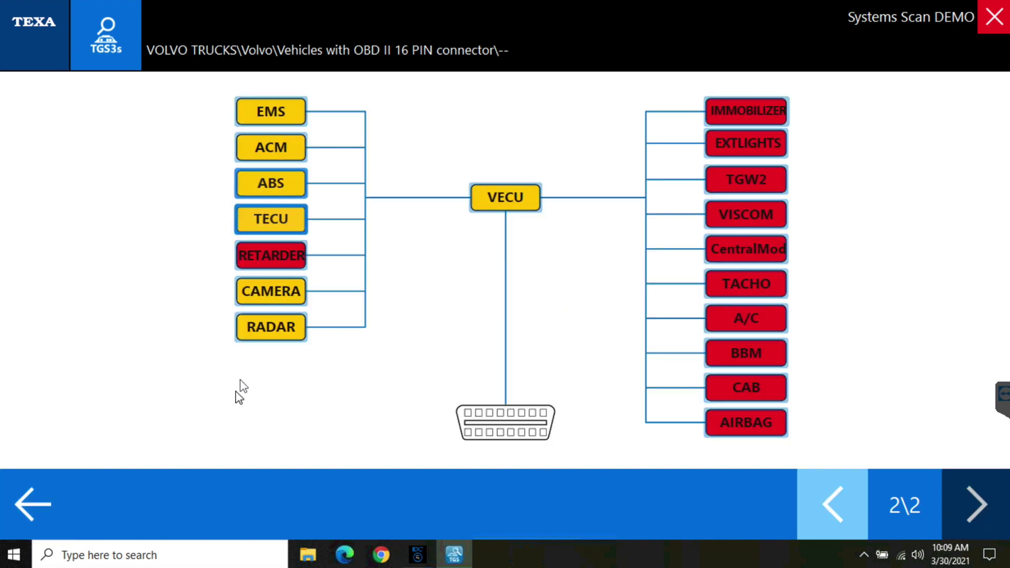
pyautogui.click(281, 116)
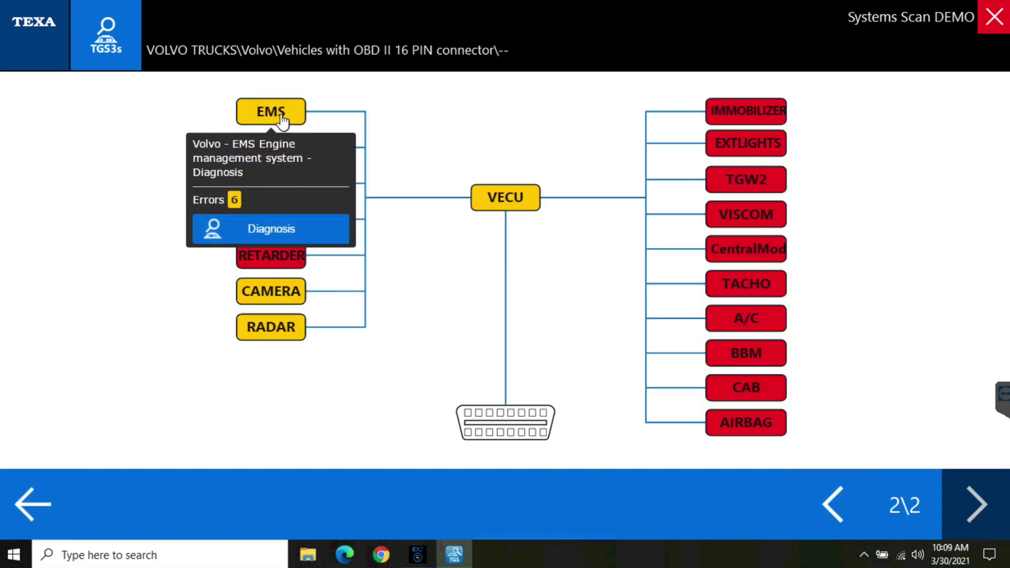
pyautogui.click(786, 151)
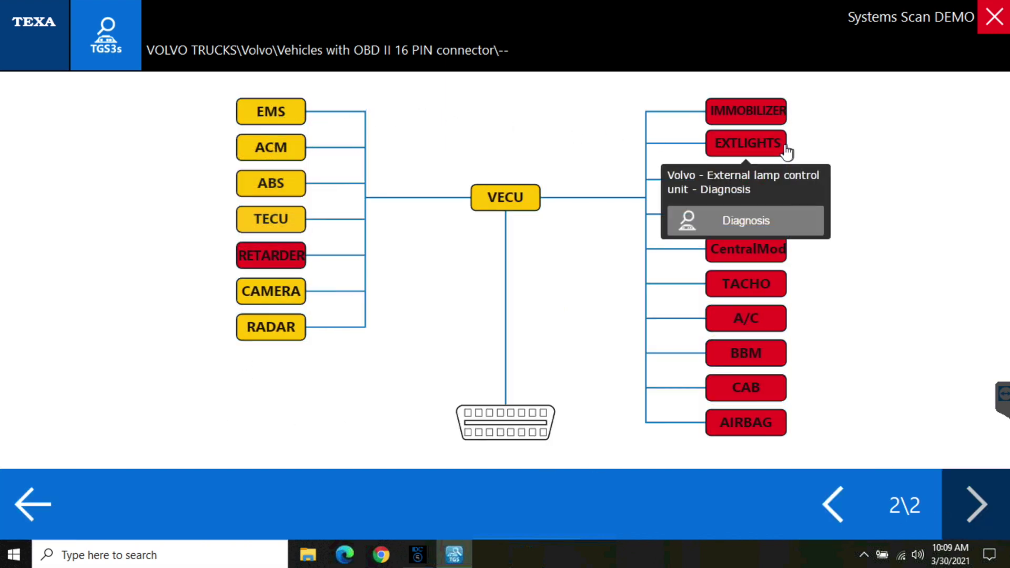
pyautogui.click(288, 342)
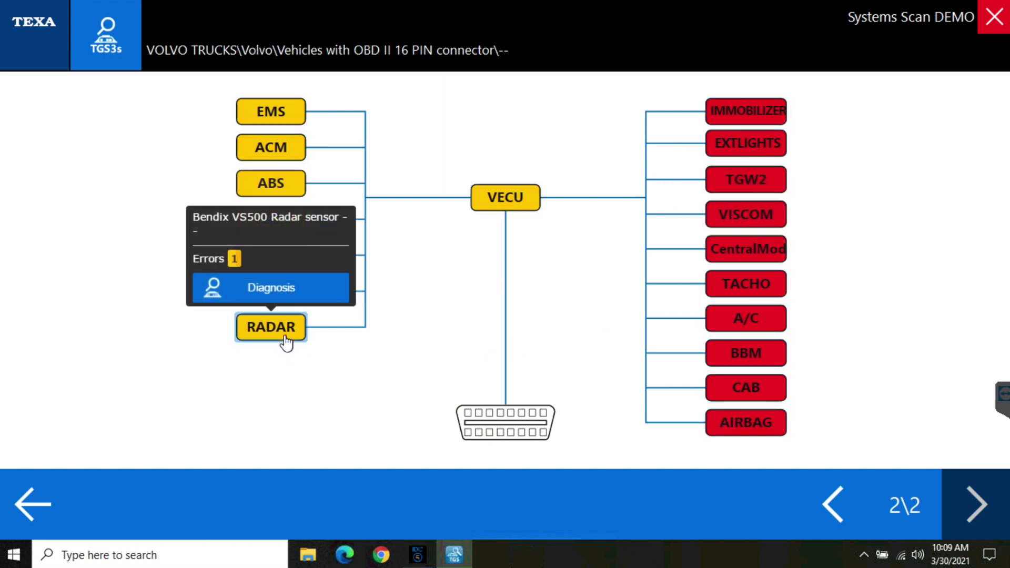
pyautogui.click(275, 152)
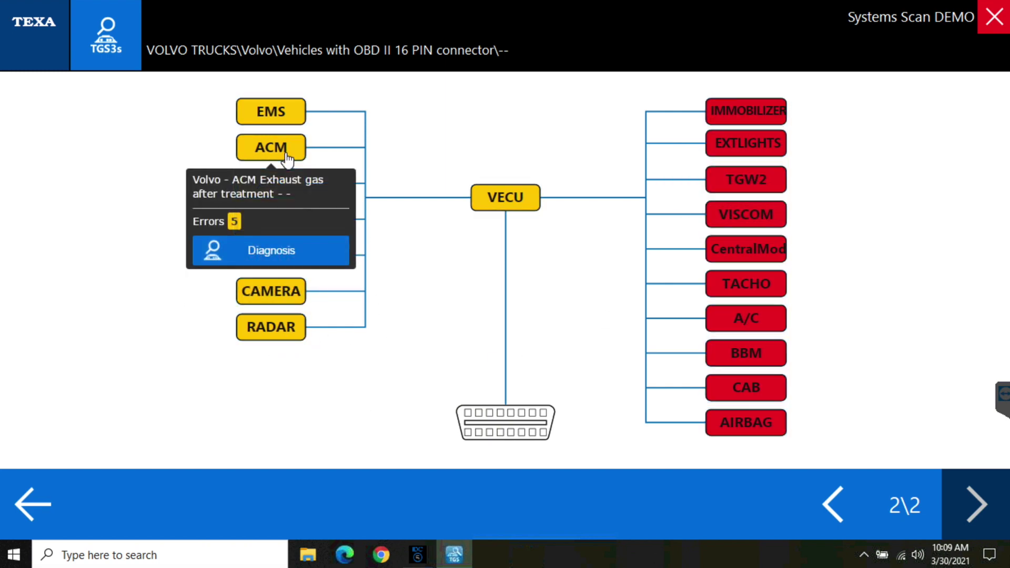
# Examine the error details of all three ABS variants and the VECU in the network diagram.
pyautogui.click(288, 181)
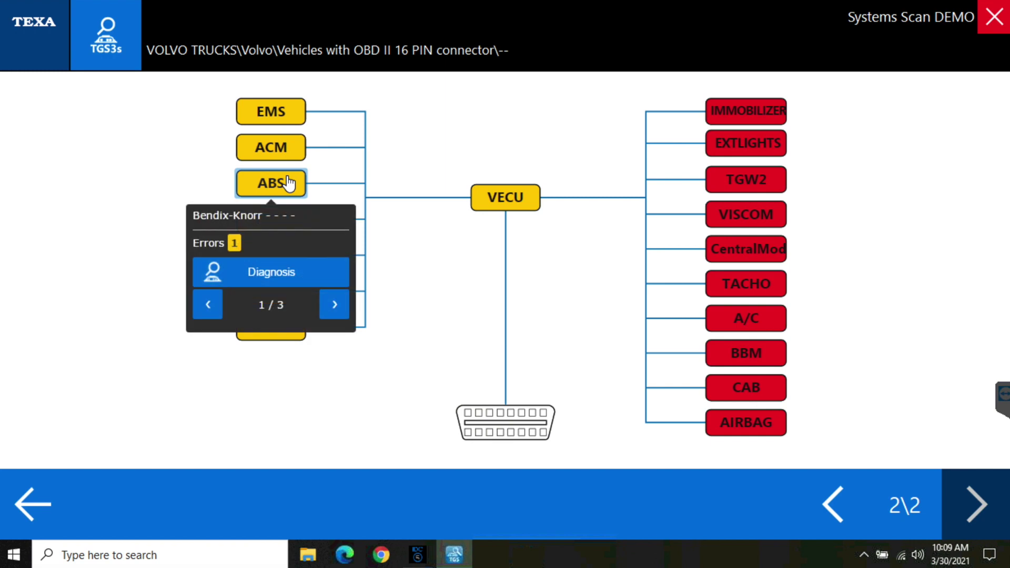
pyautogui.click(332, 303)
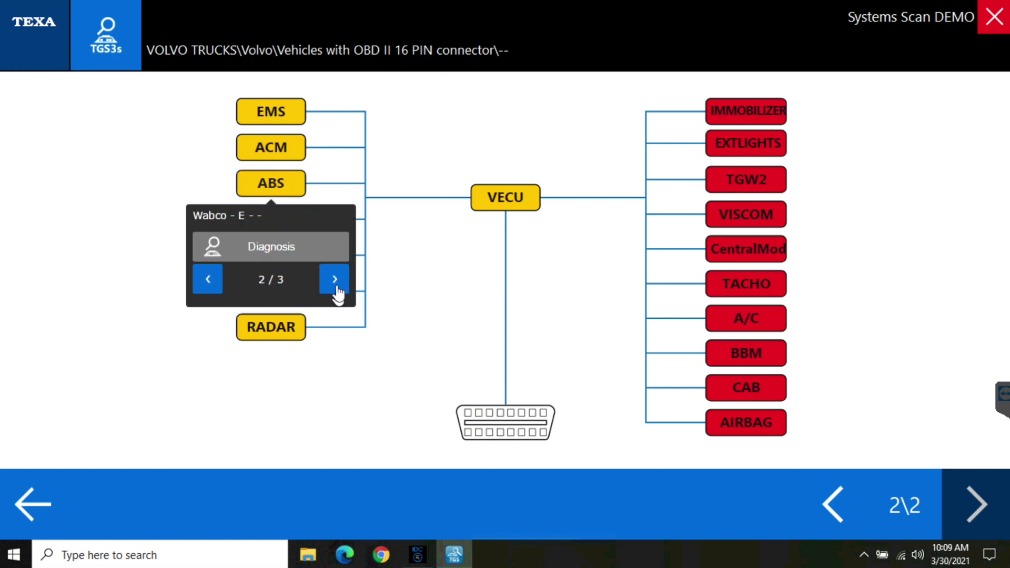
pyautogui.click(334, 281)
pyautogui.click(208, 280)
pyautogui.click(207, 281)
pyautogui.click(497, 202)
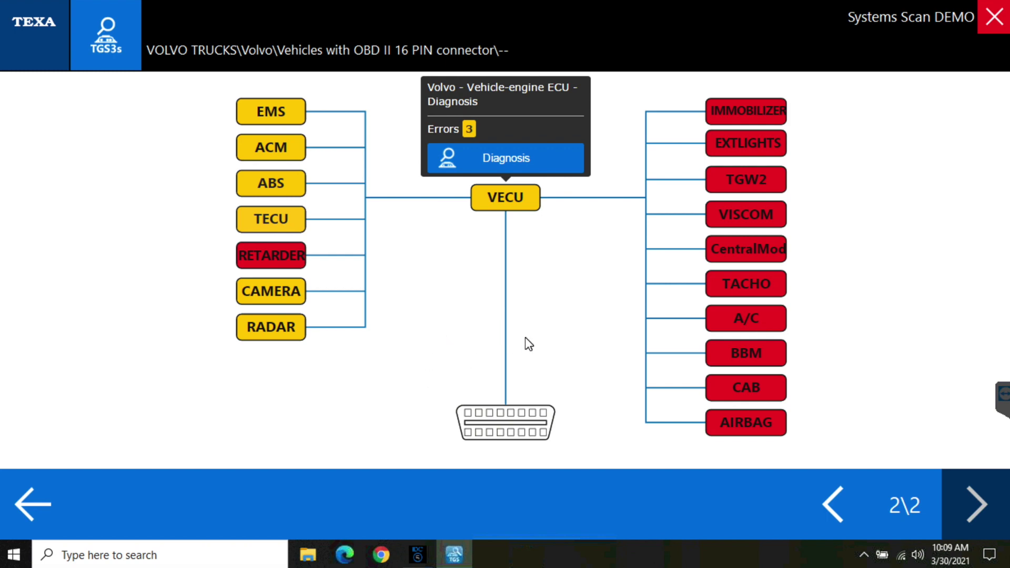
# Return to the scan results, review the detected DTCs, and start the Volvo EMS Engine management system diagnosis from that list.
pyautogui.click(53, 507)
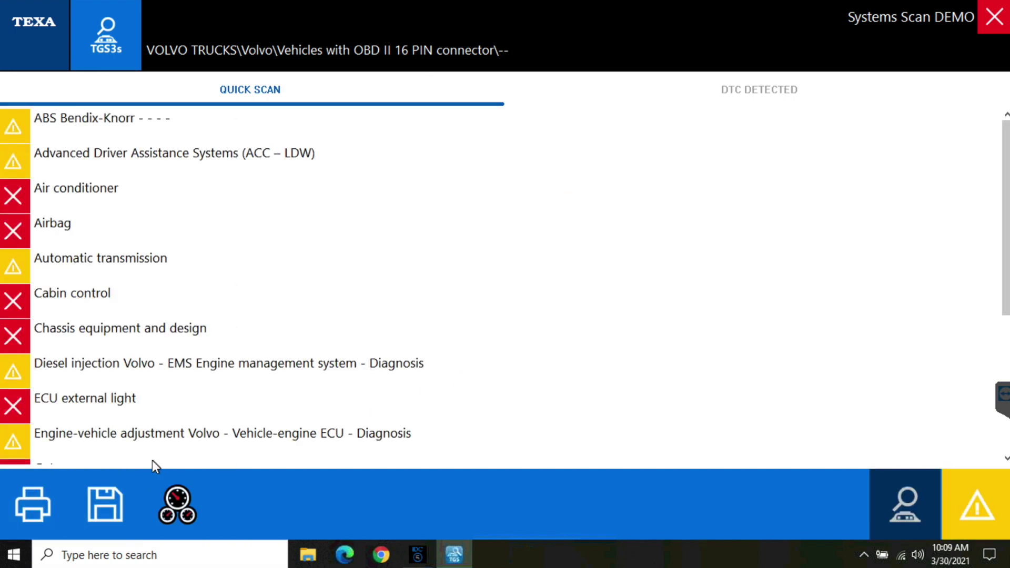
pyautogui.click(778, 92)
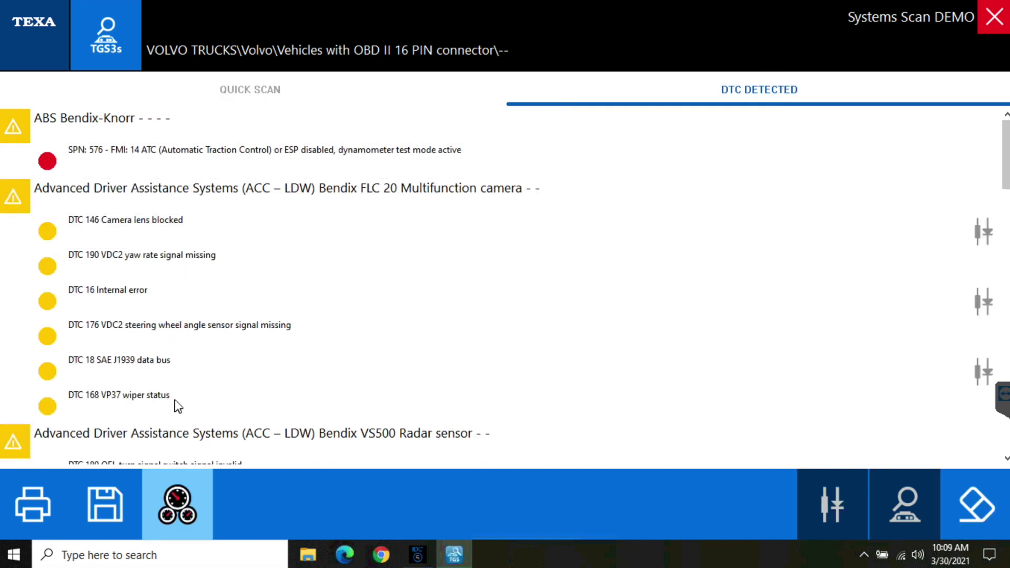
pyautogui.scroll(-3, 175, 400)
pyautogui.scroll(-5, 180, 402)
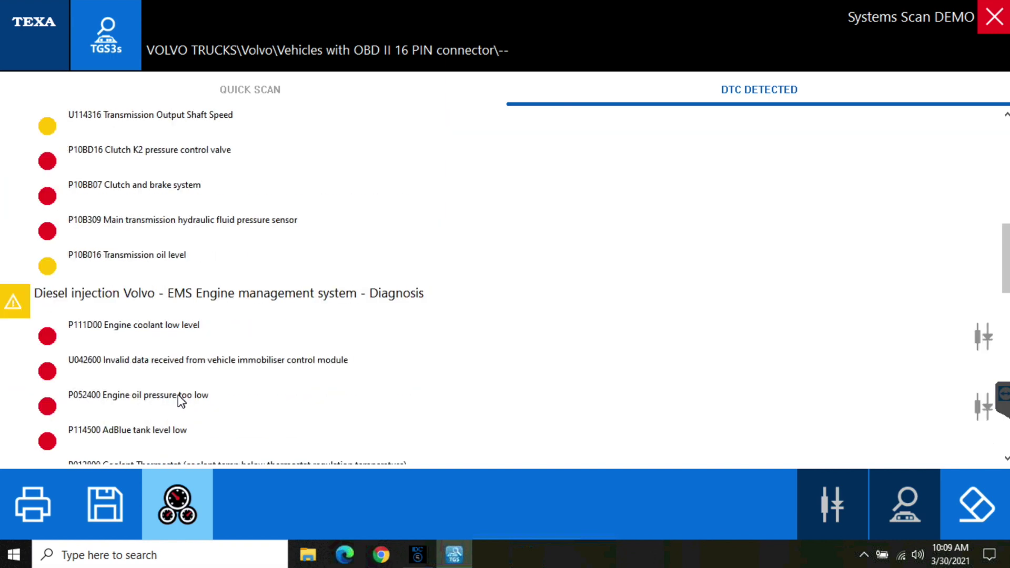
pyautogui.click(208, 299)
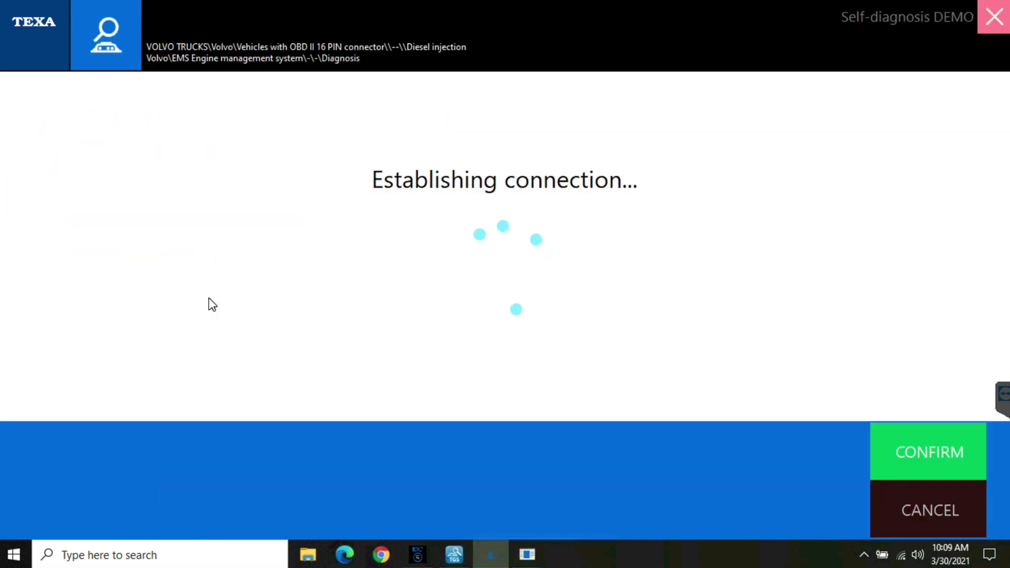
pyautogui.click(905, 450)
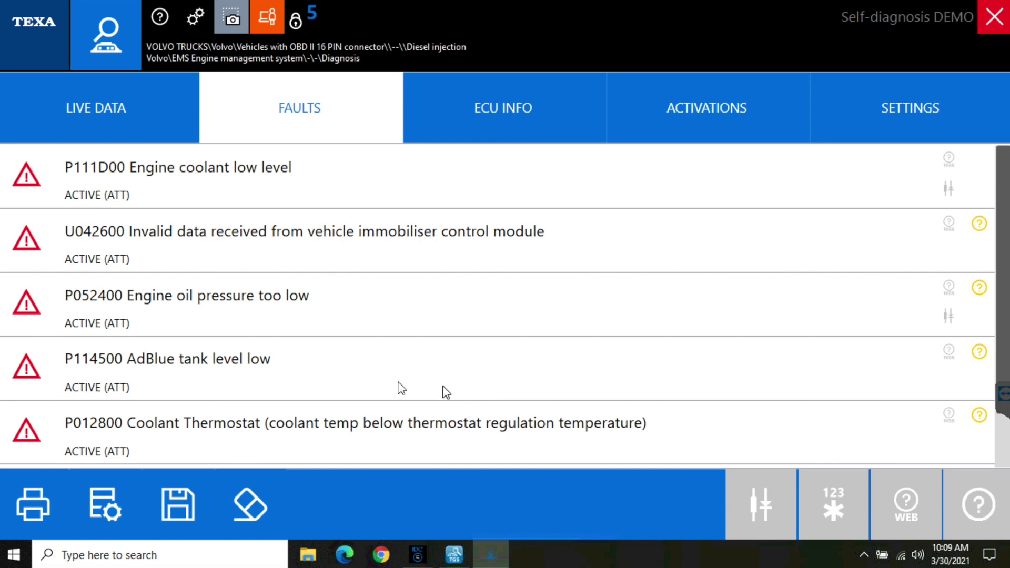
# Generate the EMS fault code print report without FreezeFrame, accepting the prefilled vehicle data, and close the report after viewing it.
pyautogui.click(44, 509)
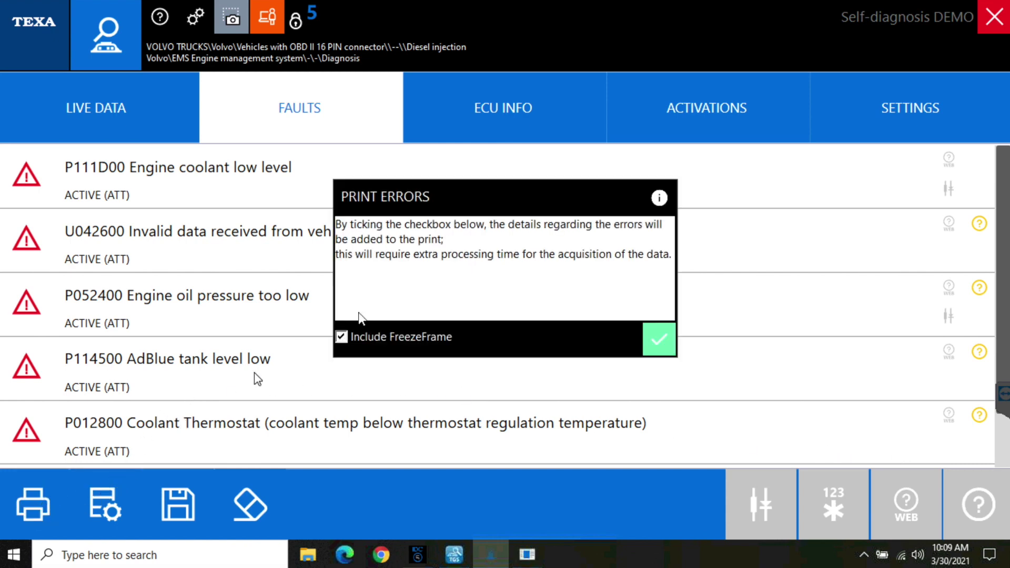
pyautogui.click(342, 336)
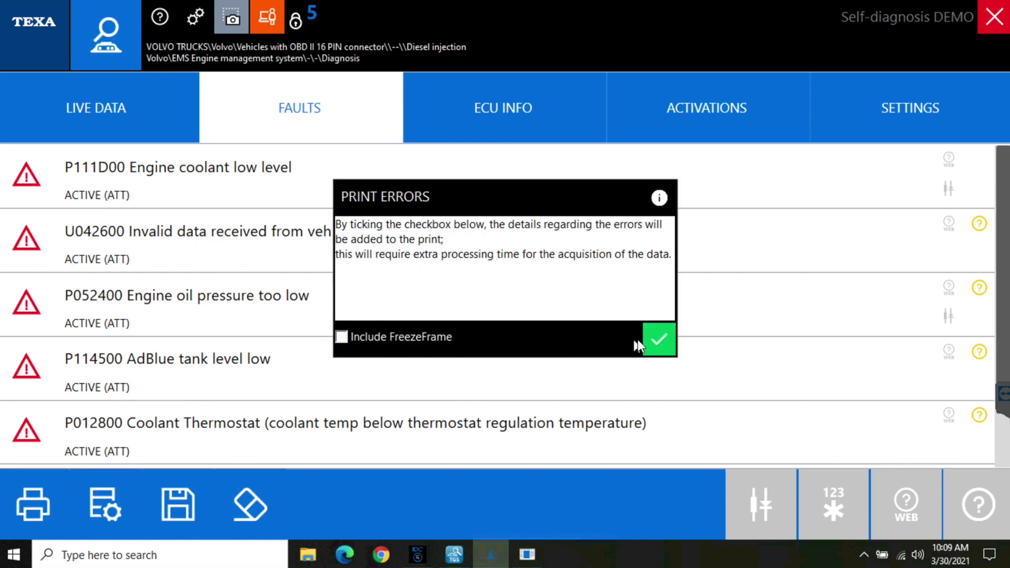
pyautogui.click(652, 341)
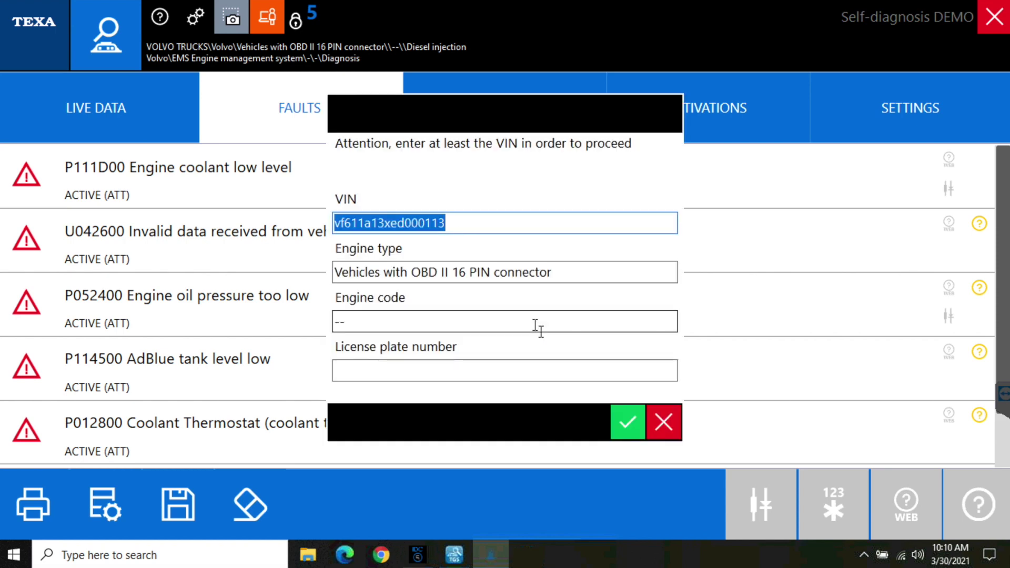
pyautogui.click(627, 422)
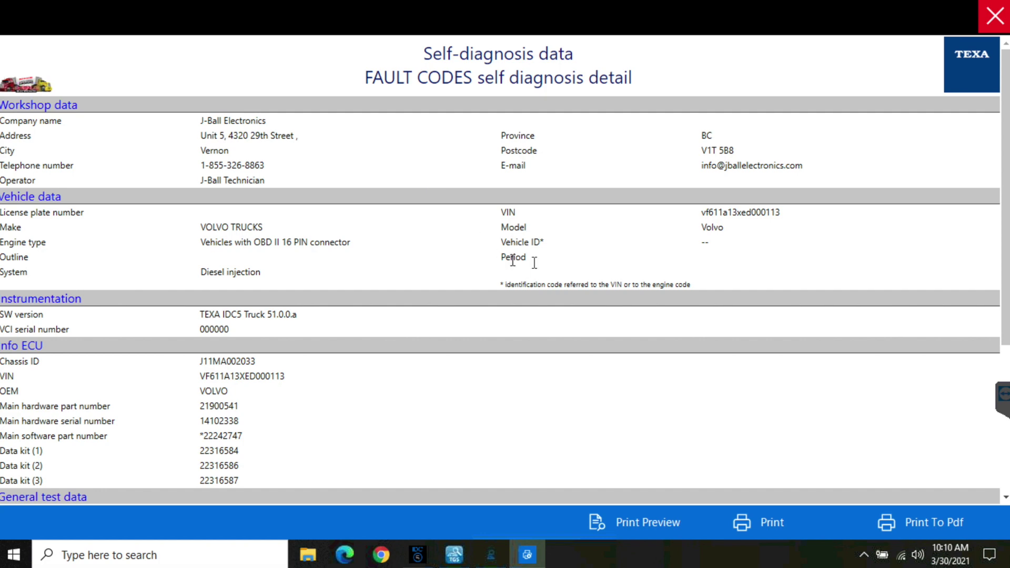
pyautogui.click(998, 15)
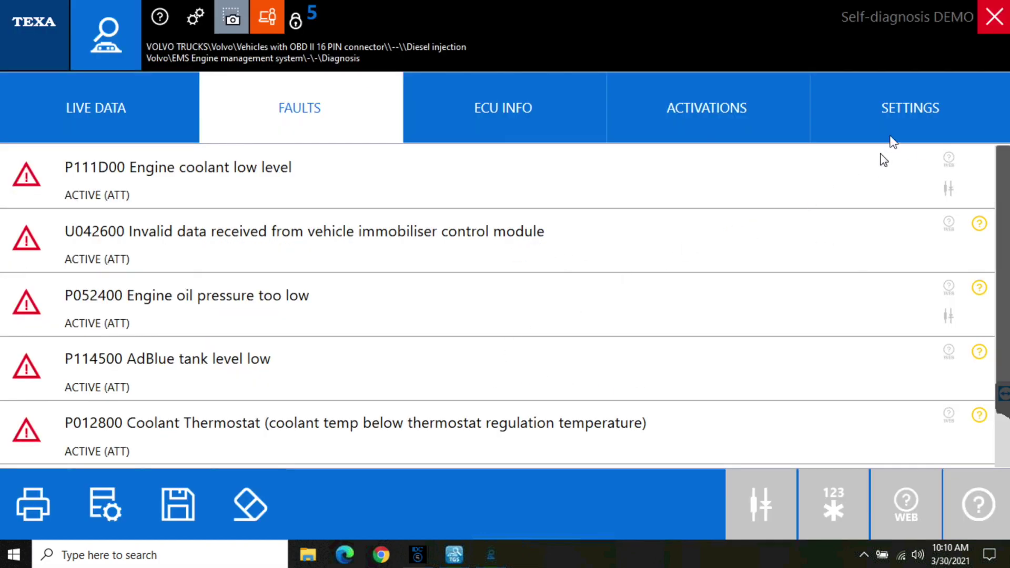
# Review the EMS settings functions and filter them by "regen".
pyautogui.click(900, 125)
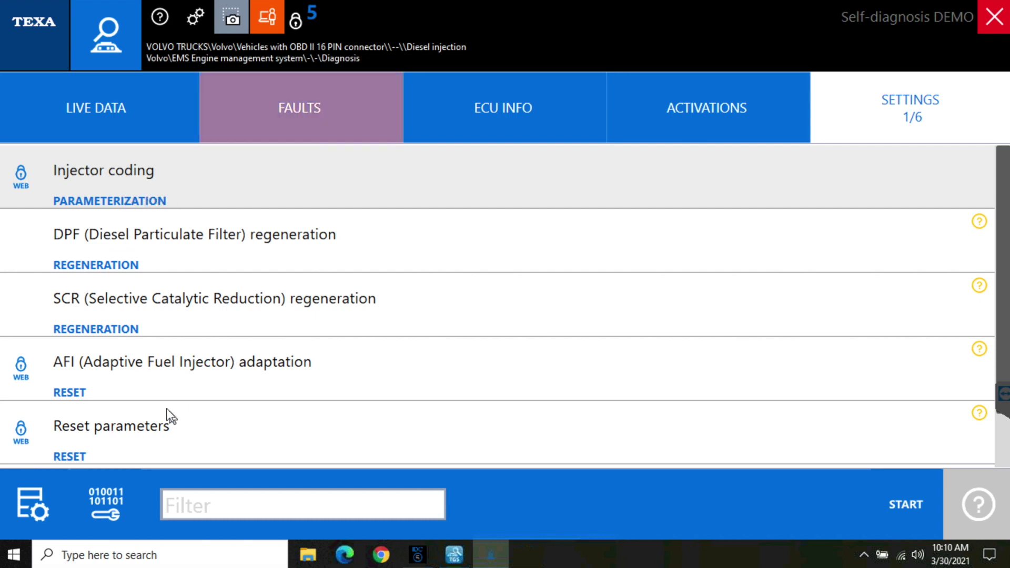
pyautogui.scroll(-1, 219, 333)
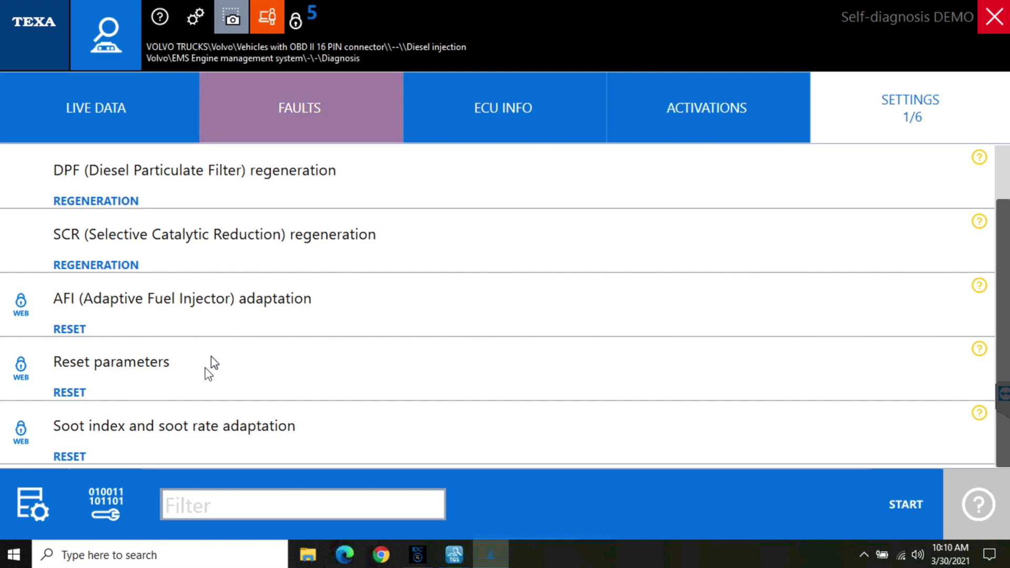
pyautogui.scroll(1, 209, 359)
pyautogui.click(200, 506)
pyautogui.write('regen')
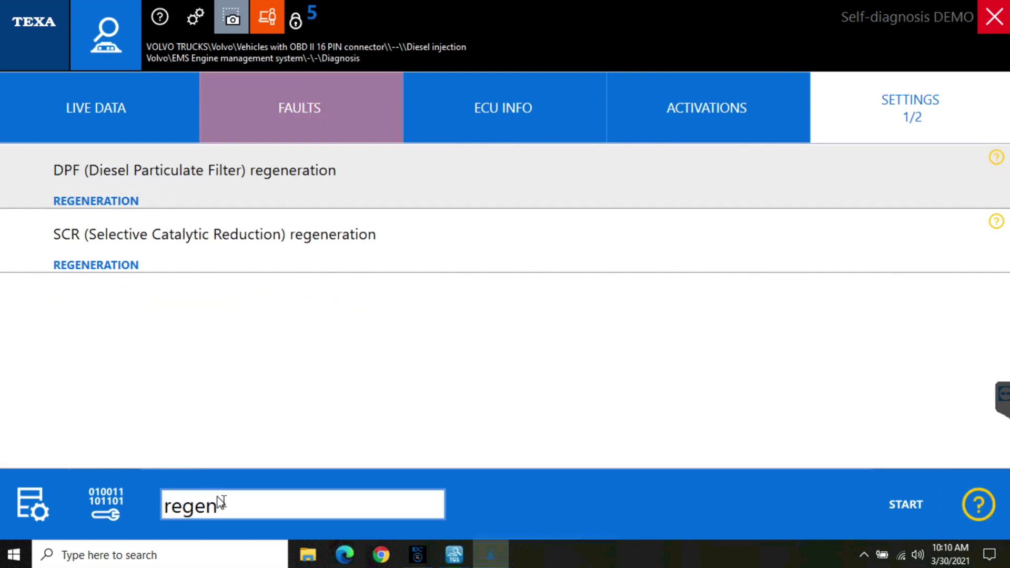
# Filter the settings functions by "para", then clear the filter and review the full list.
pyautogui.moveTo(225, 505); pyautogui.dragTo(176, 517)
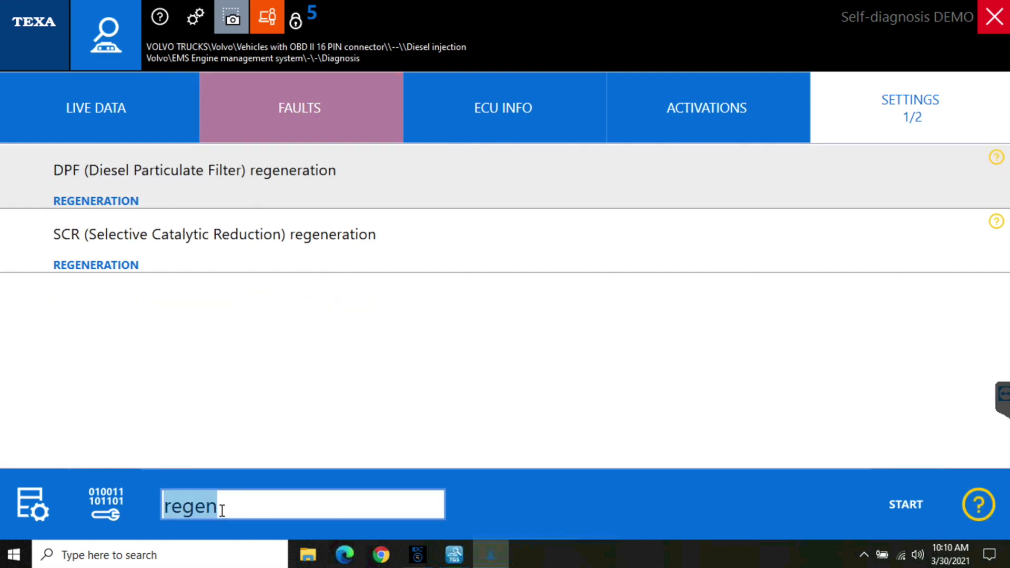
pyautogui.write('para')
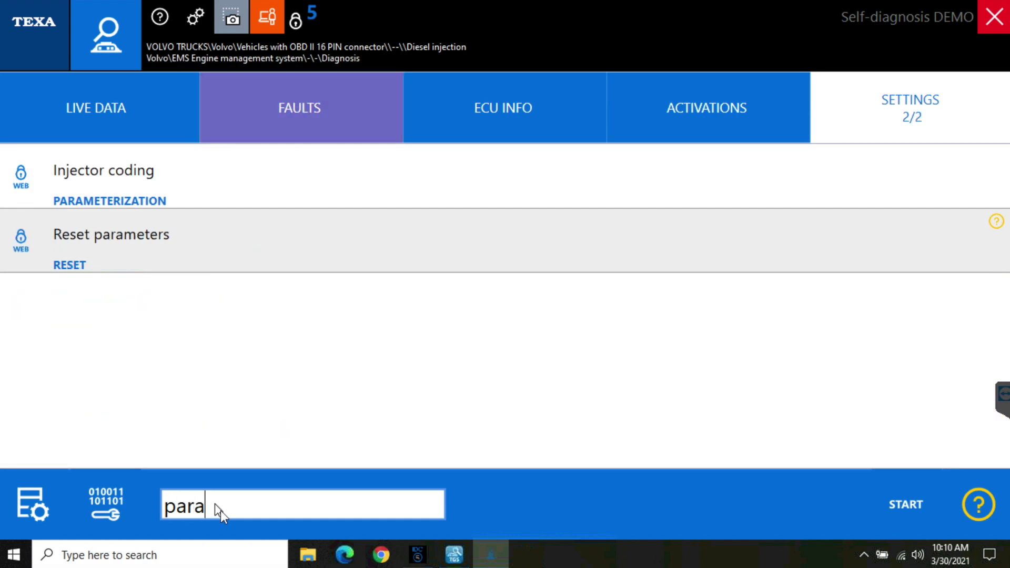
pyautogui.moveTo(273, 506); pyautogui.dragTo(164, 506)
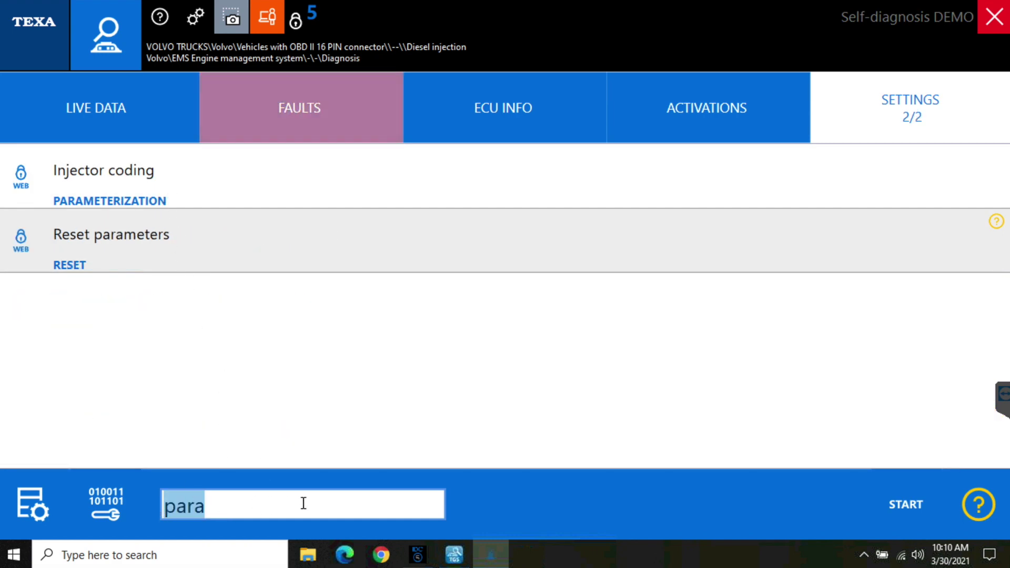
pyautogui.press('BackSpace')
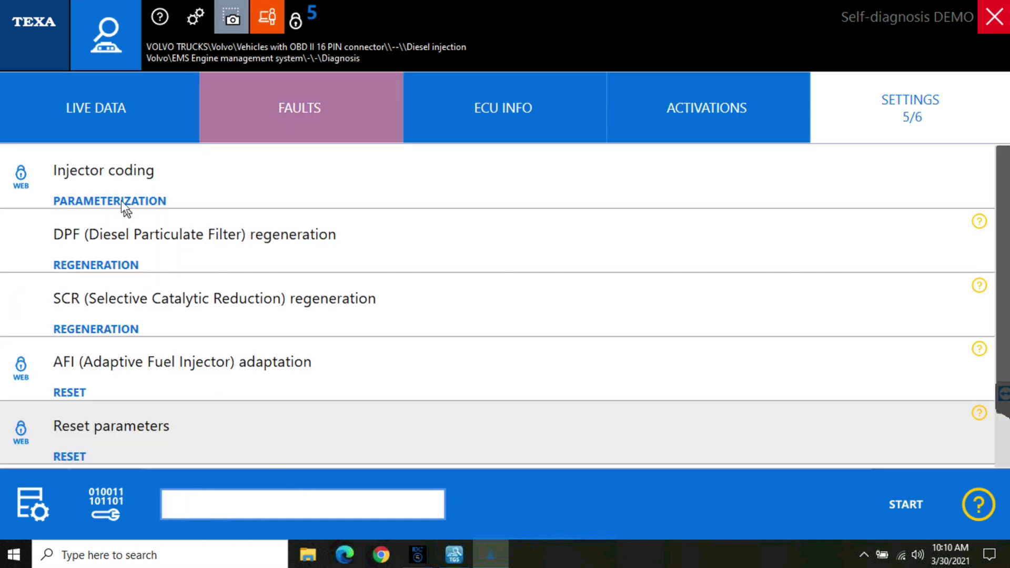
pyautogui.scroll(-1, 147, 367)
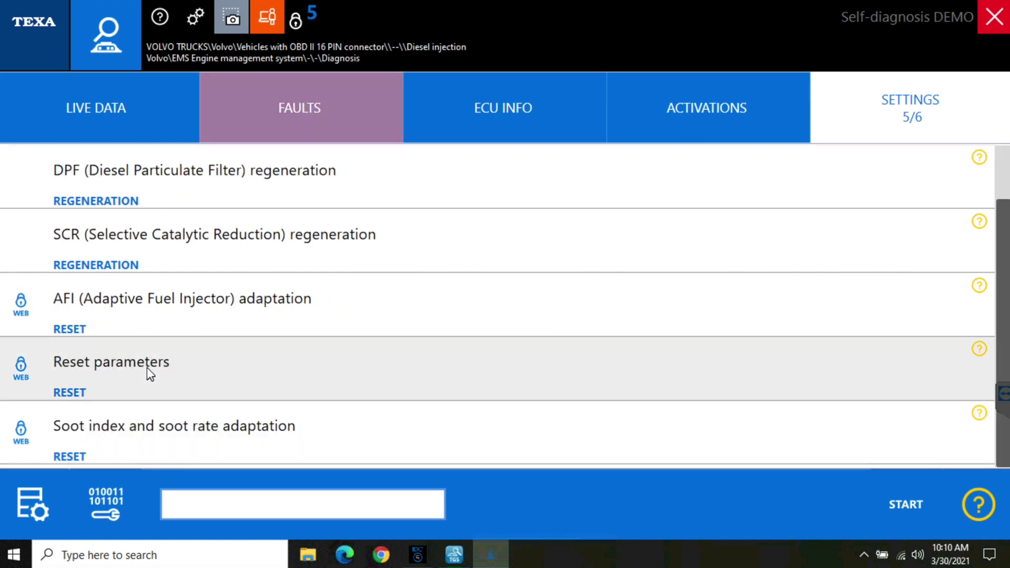
# Filter the settings functions by "reset".
pyautogui.write('re')
pyautogui.doubleClick(206, 503)
pyautogui.press('BackSpace')
pyautogui.write('reset')
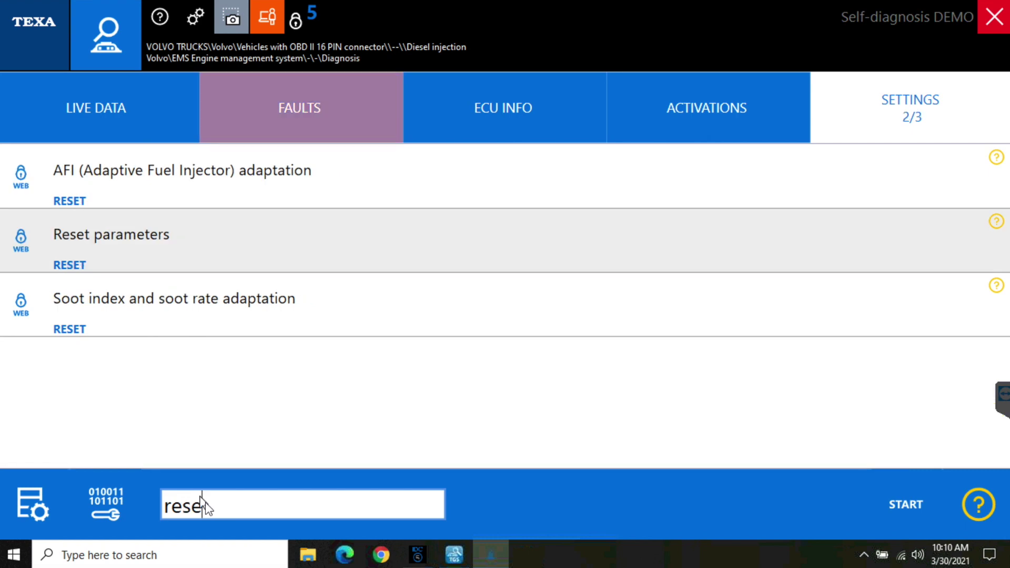
pyautogui.doubleClick(205, 504)
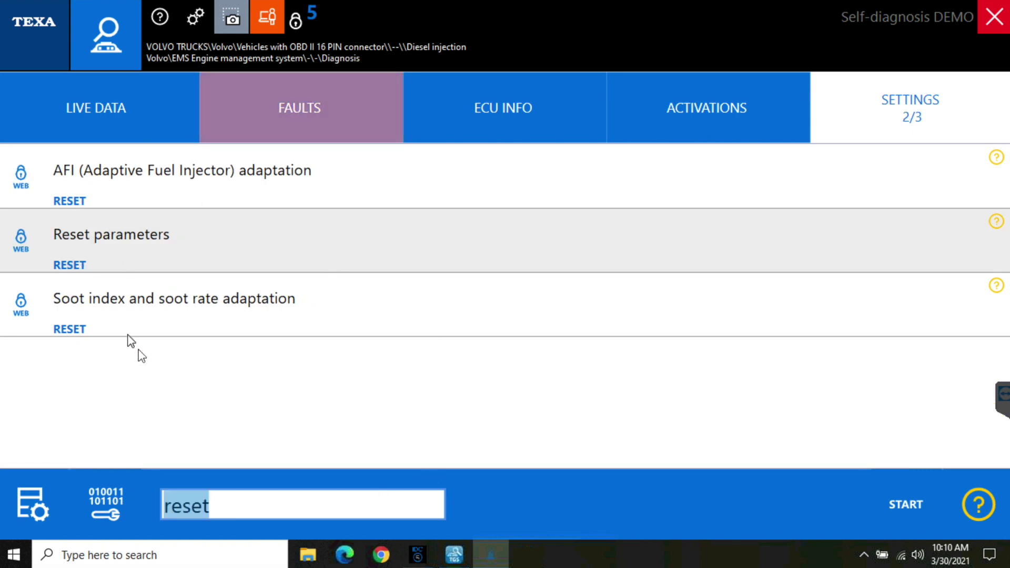